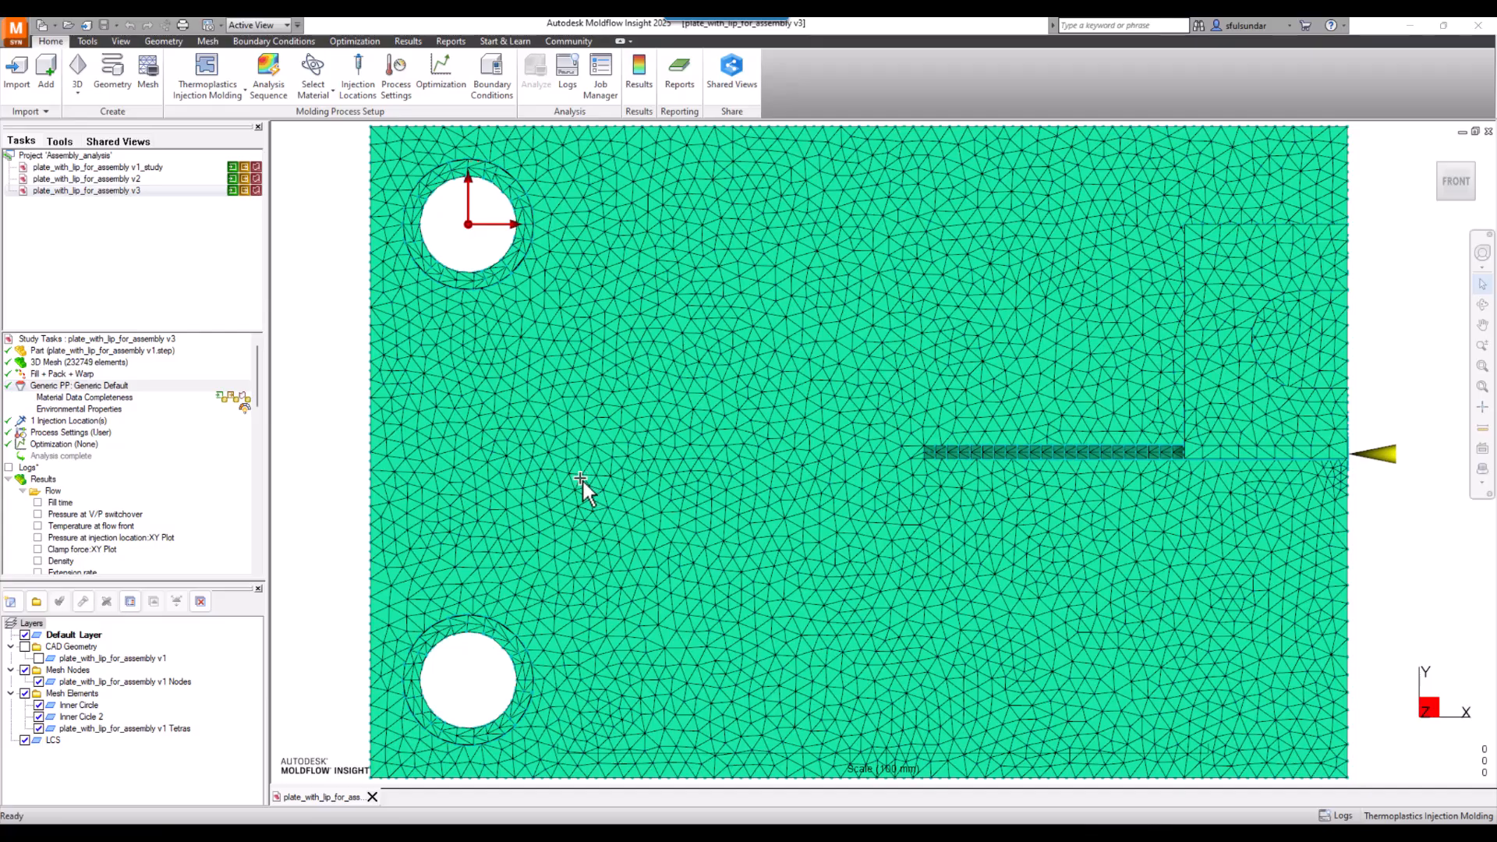
- Add Mitsubishi Chemical NX45B to the customized material list for the study's material selection
{"action": "right_click", "coordinate": [109, 385]}
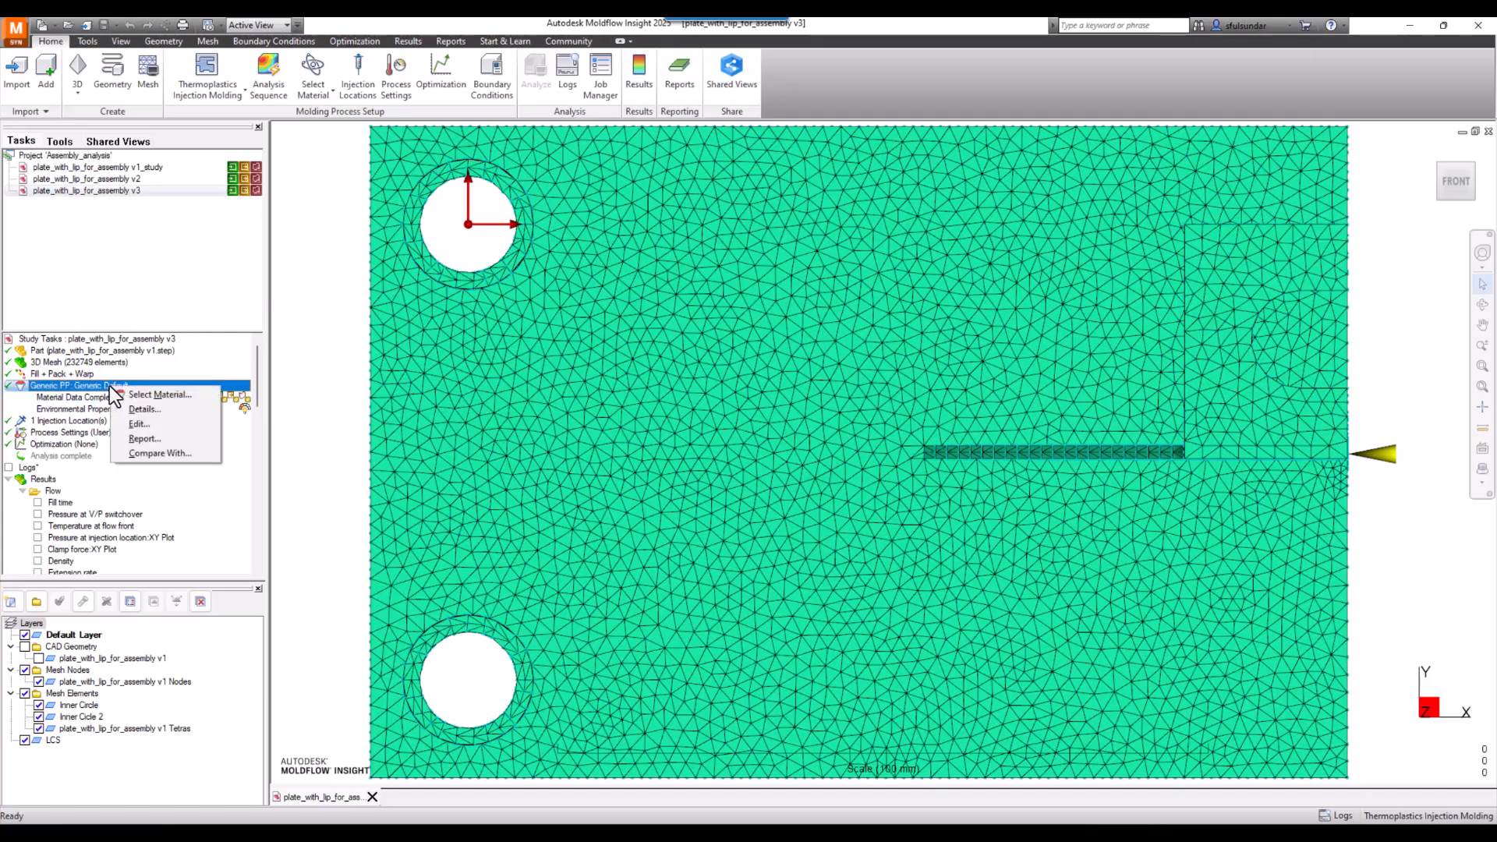
{"action": "left_click", "coordinate": [148, 396]}
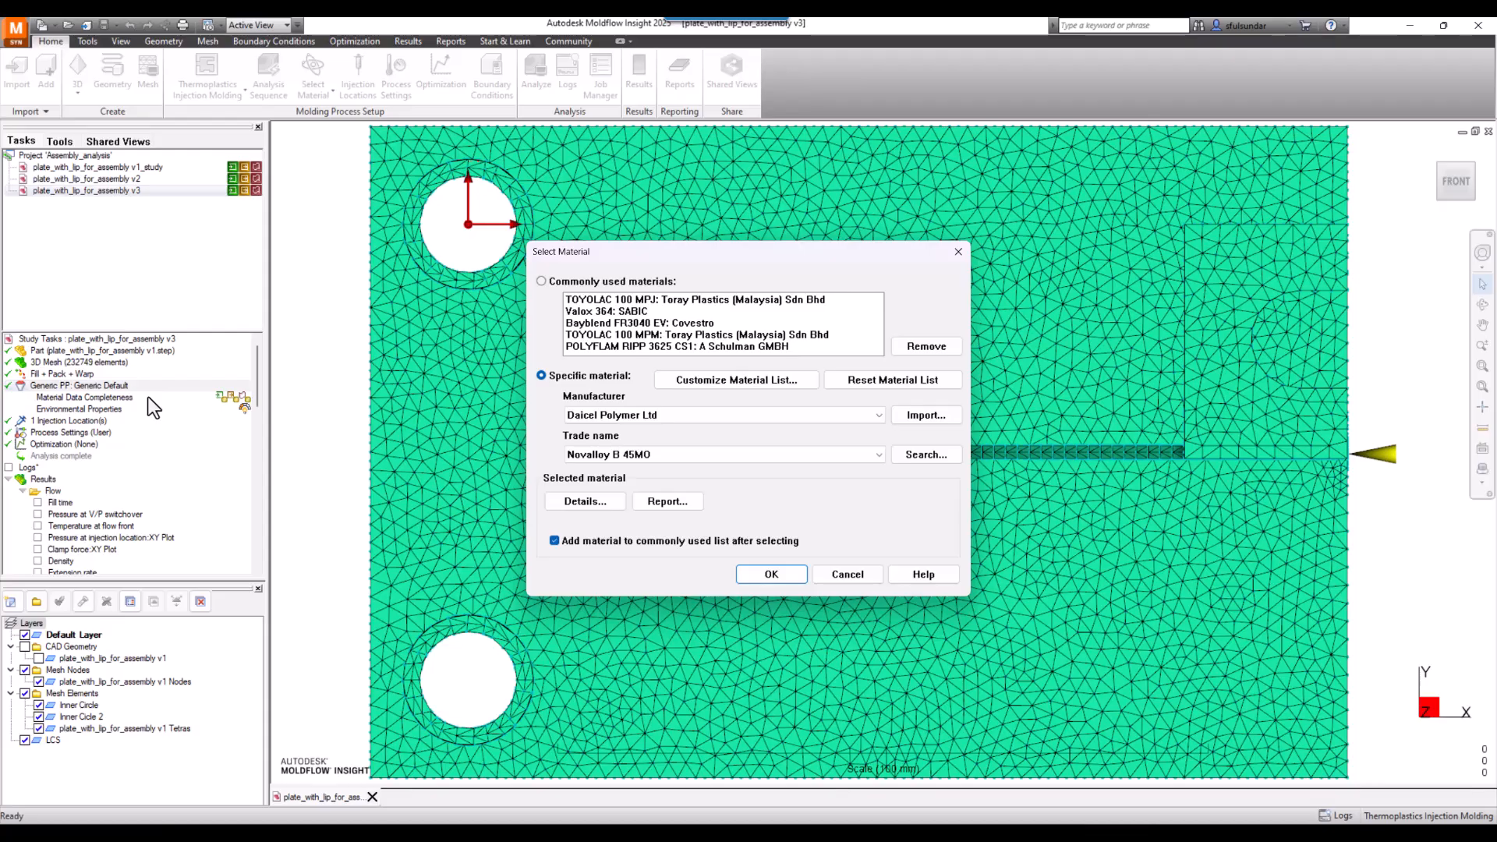
{"action": "left_click_drag", "start_coordinate": [586, 257], "coordinate": [487, 298]}
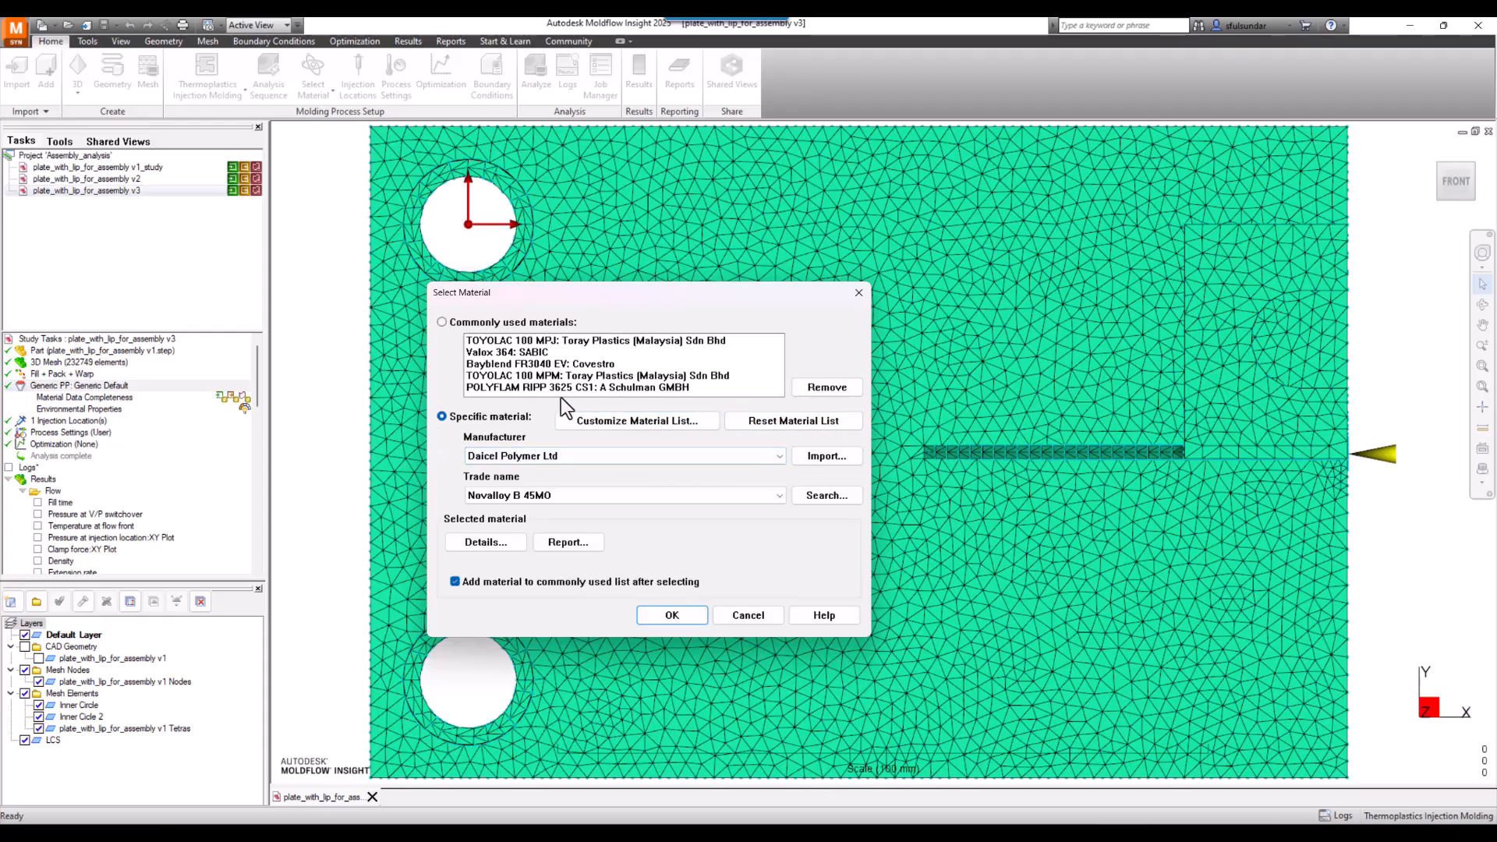
{"action": "left_click", "coordinate": [638, 422]}
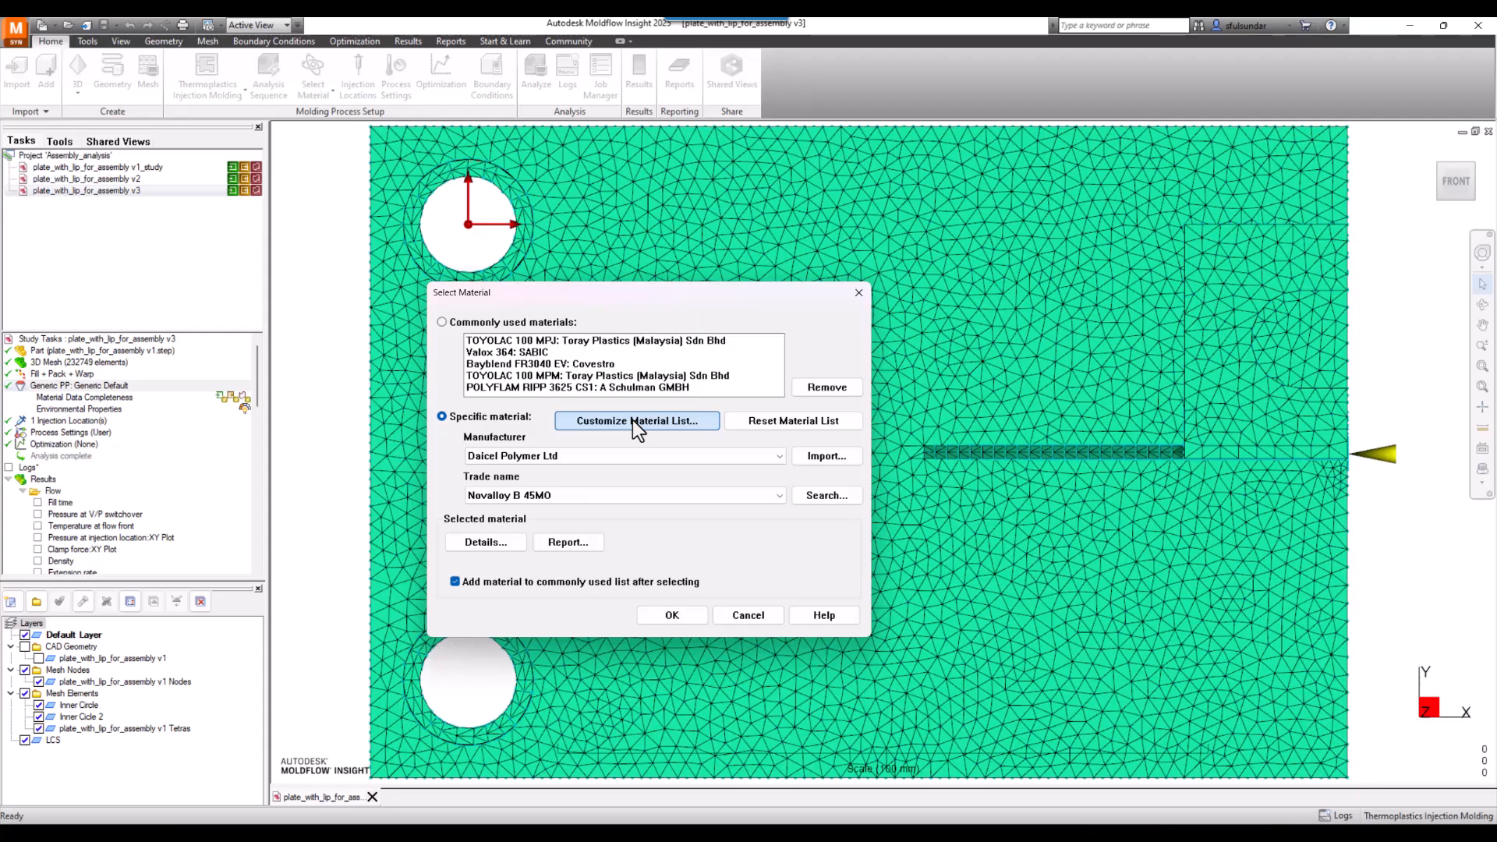
{"action": "left_click", "coordinate": [633, 419]}
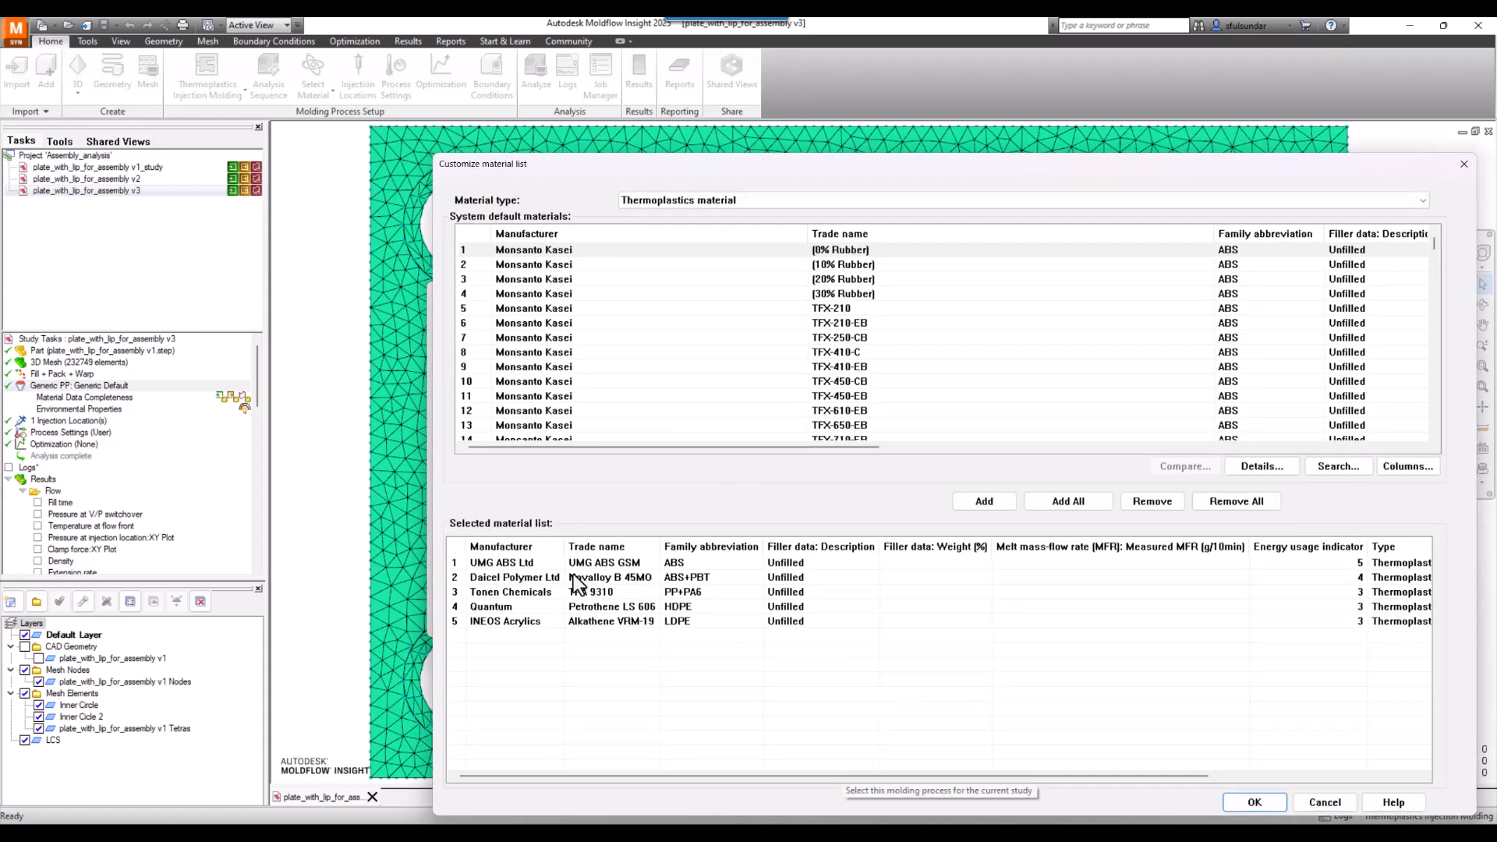
{"action": "left_click", "coordinate": [510, 564]}
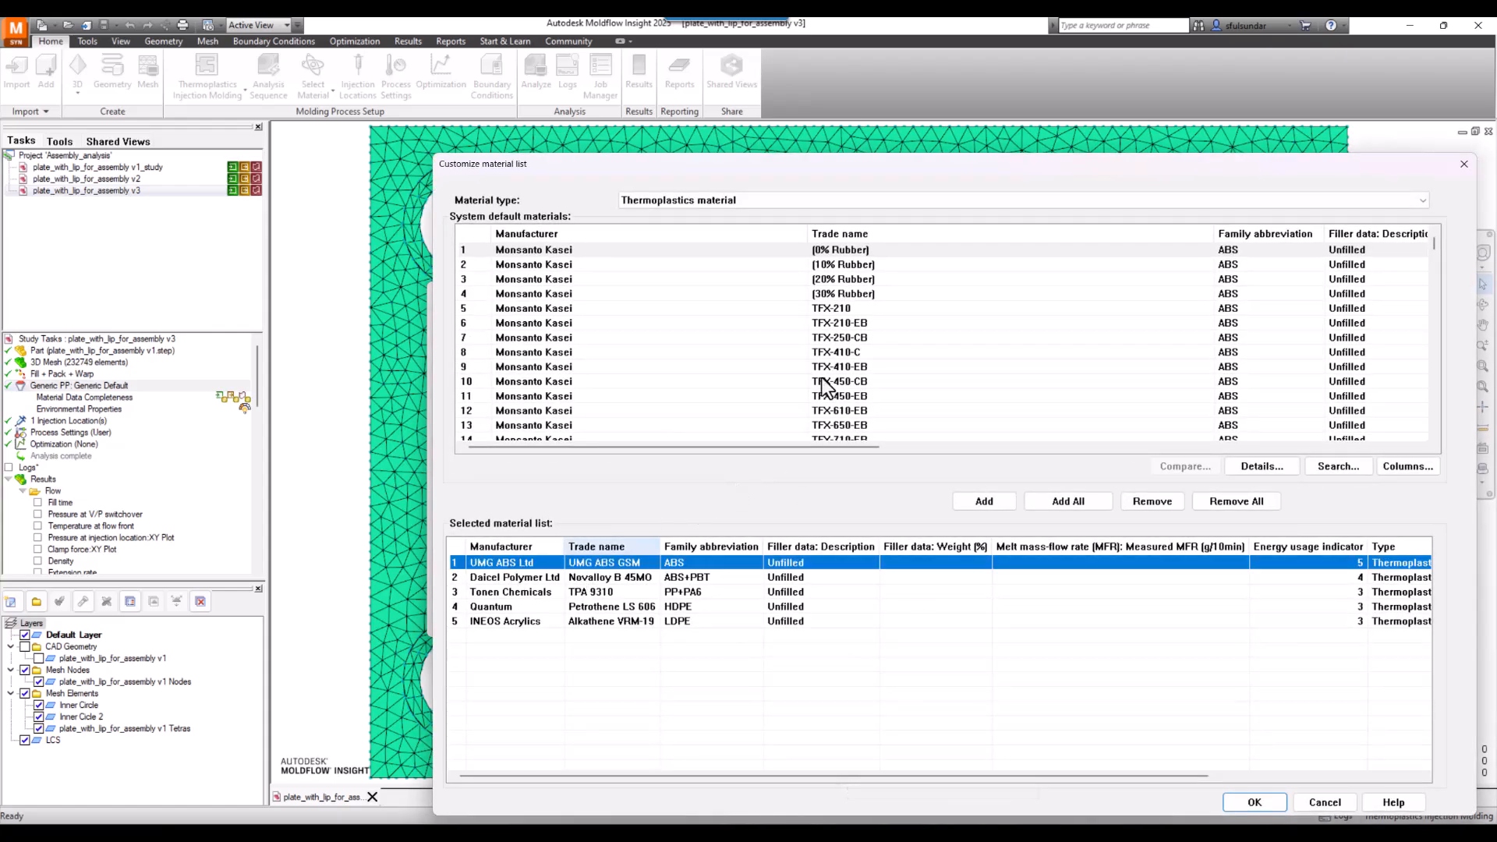
{"action": "left_click", "coordinate": [597, 308]}
{"action": "scroll", "coordinate": [628, 351], "scroll_direction": "down", "scroll_amount": 7}
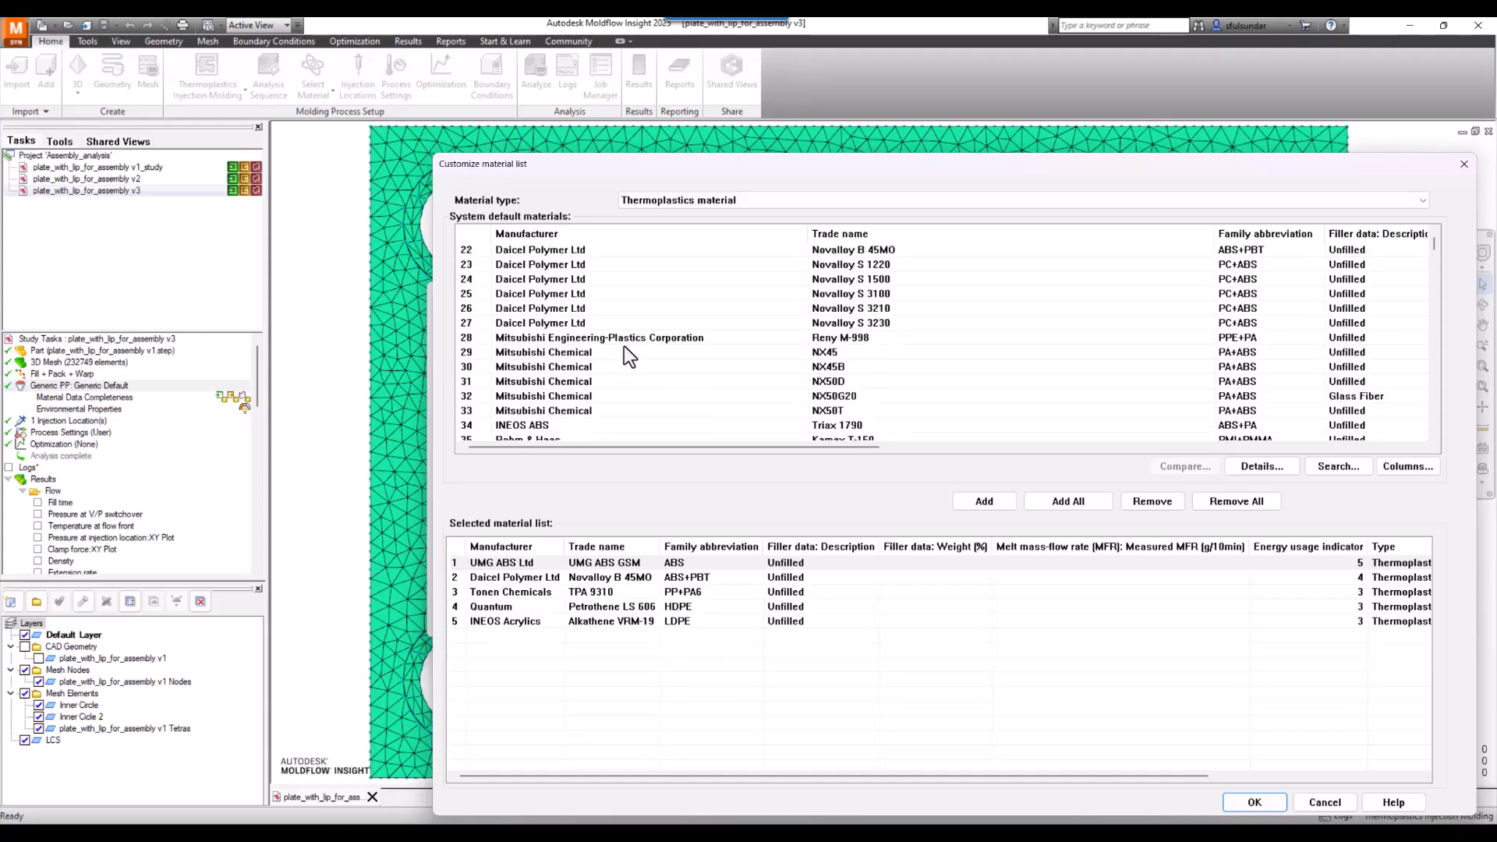
{"action": "left_click", "coordinate": [558, 365]}
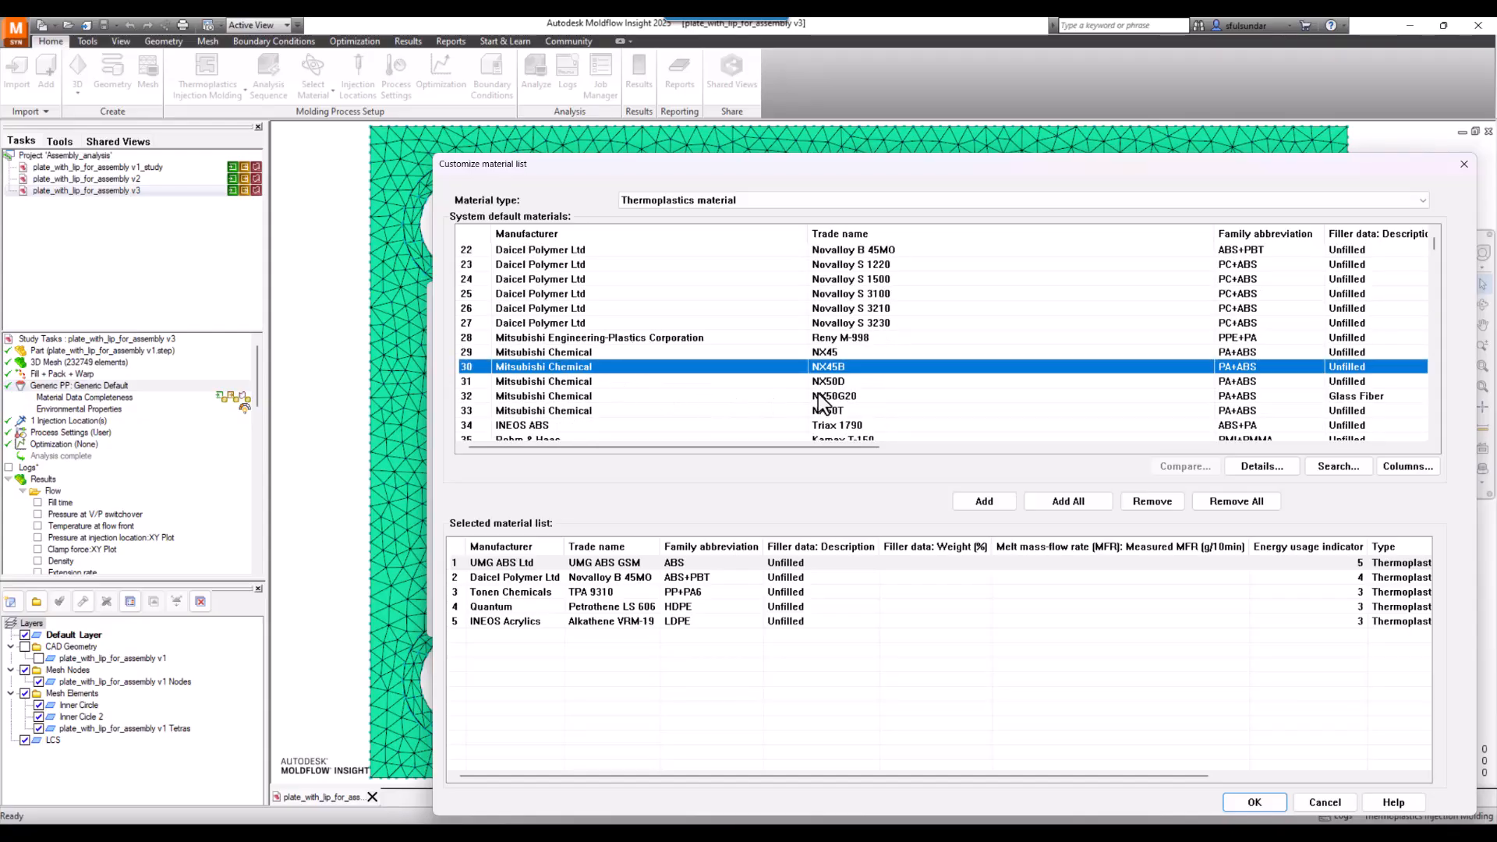
{"action": "left_click", "coordinate": [984, 501]}
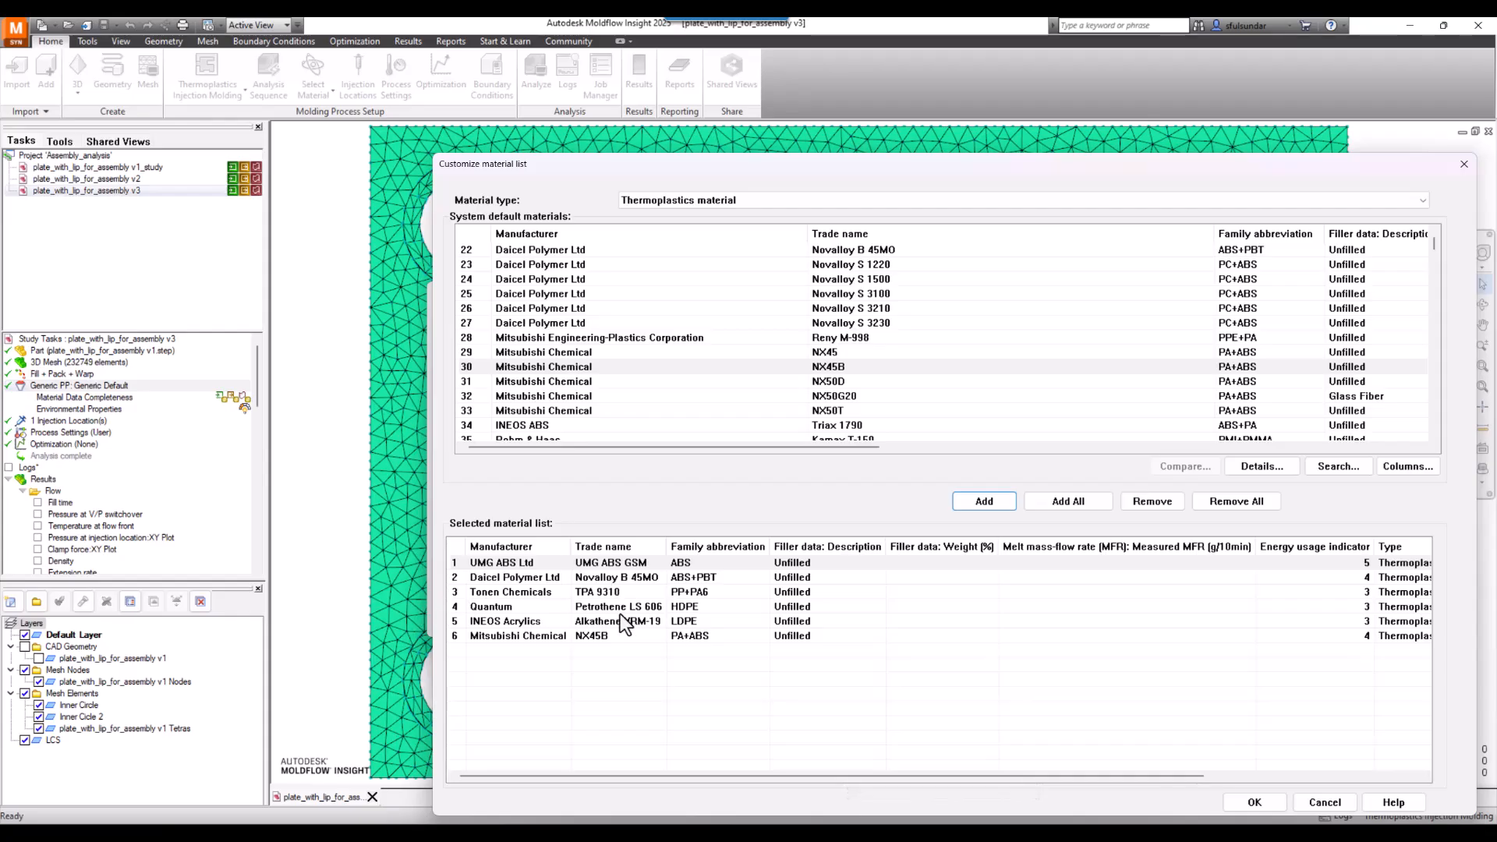
{"action": "left_click", "coordinate": [604, 638]}
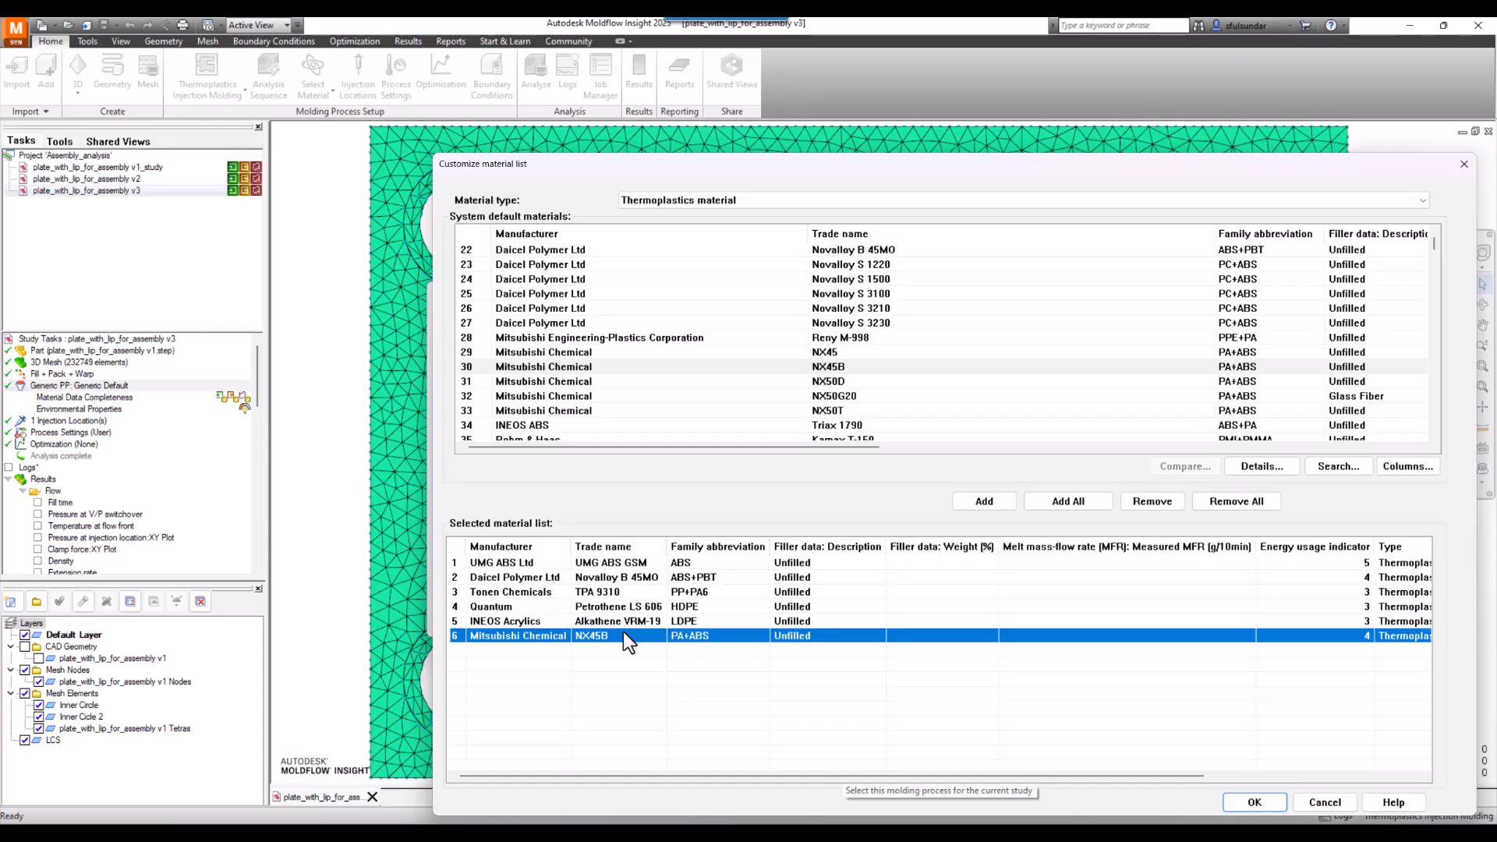
{"action": "left_click", "coordinate": [1245, 806]}
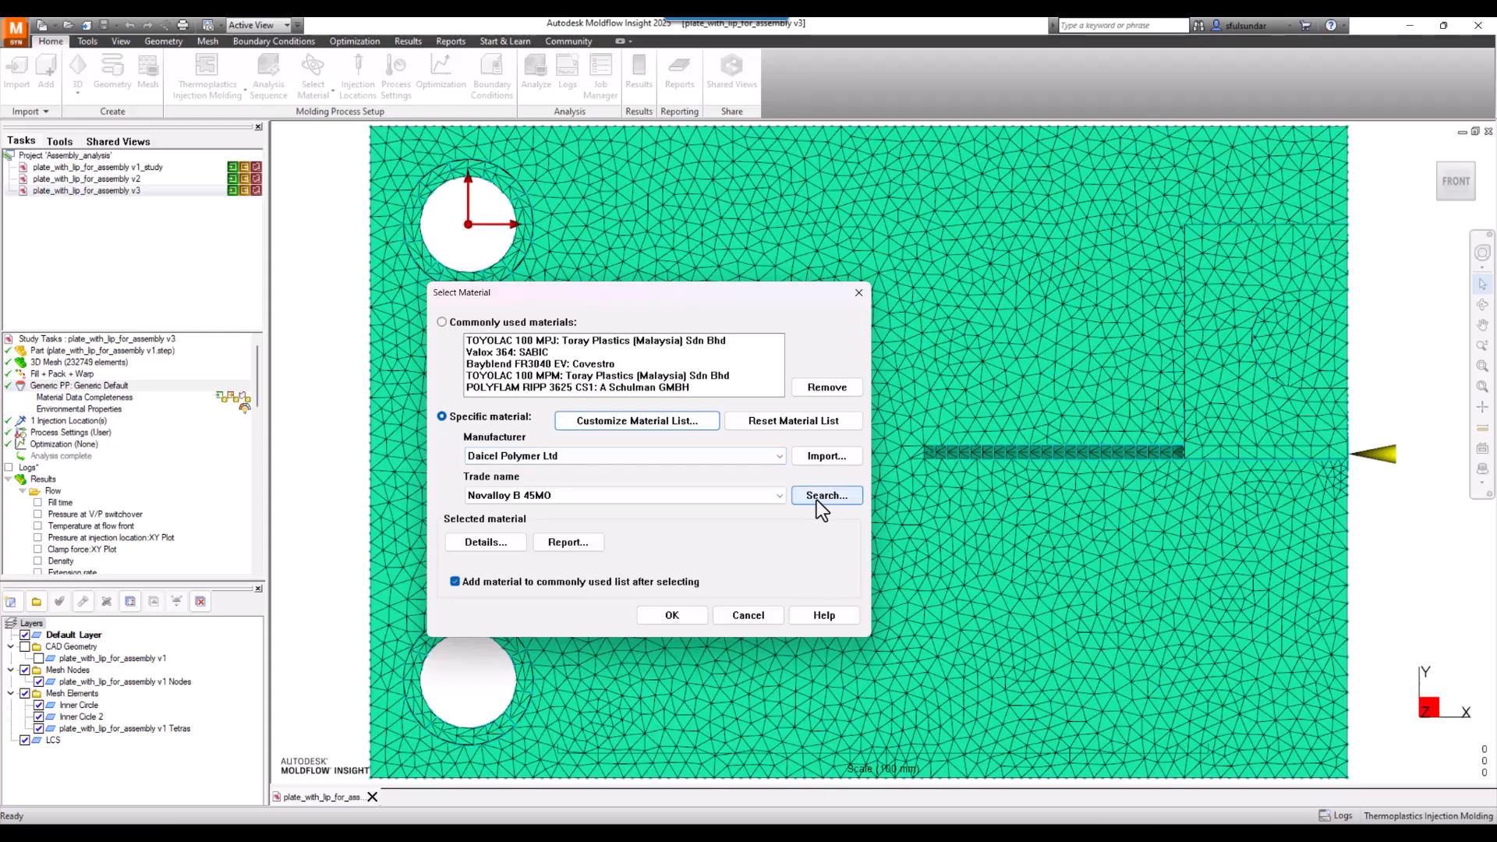
{"action": "left_click", "coordinate": [753, 614]}
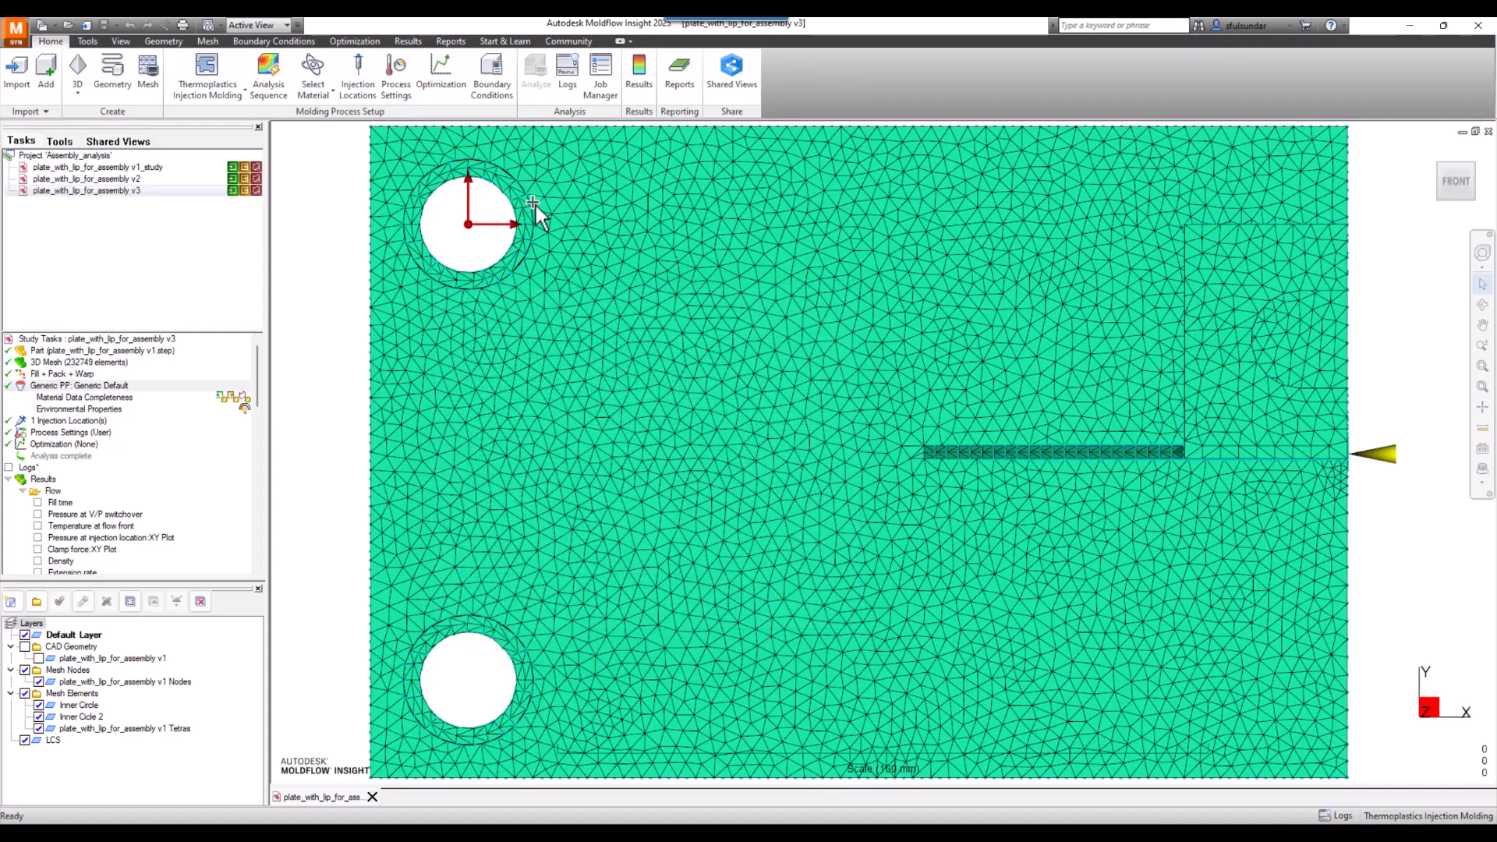
- Create a new thermoplastics material database named Autodesk in the udb project folder
{"action": "left_click", "coordinate": [87, 42]}
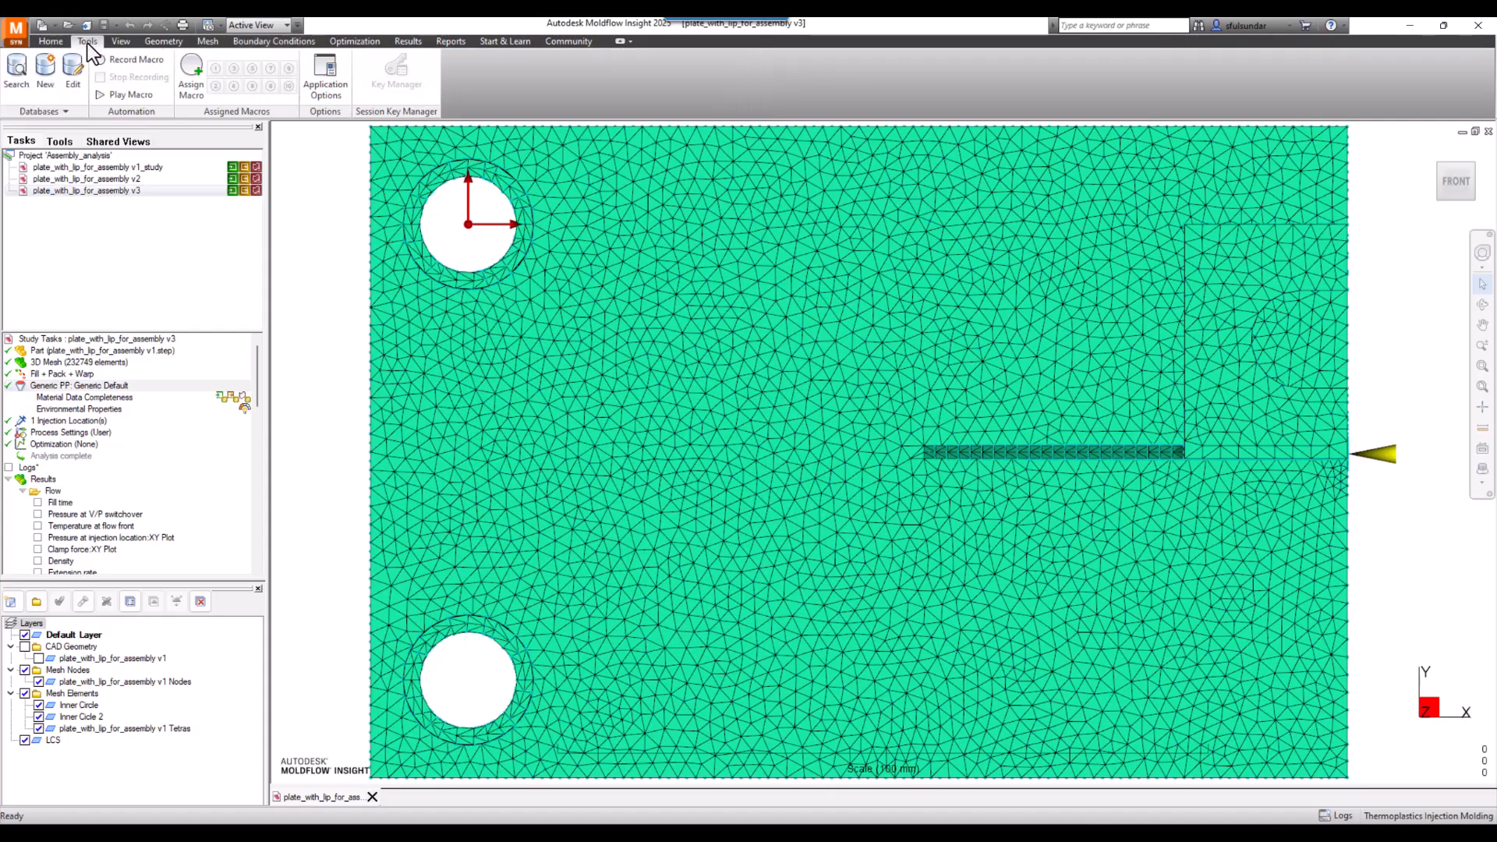
{"action": "left_click", "coordinate": [44, 92]}
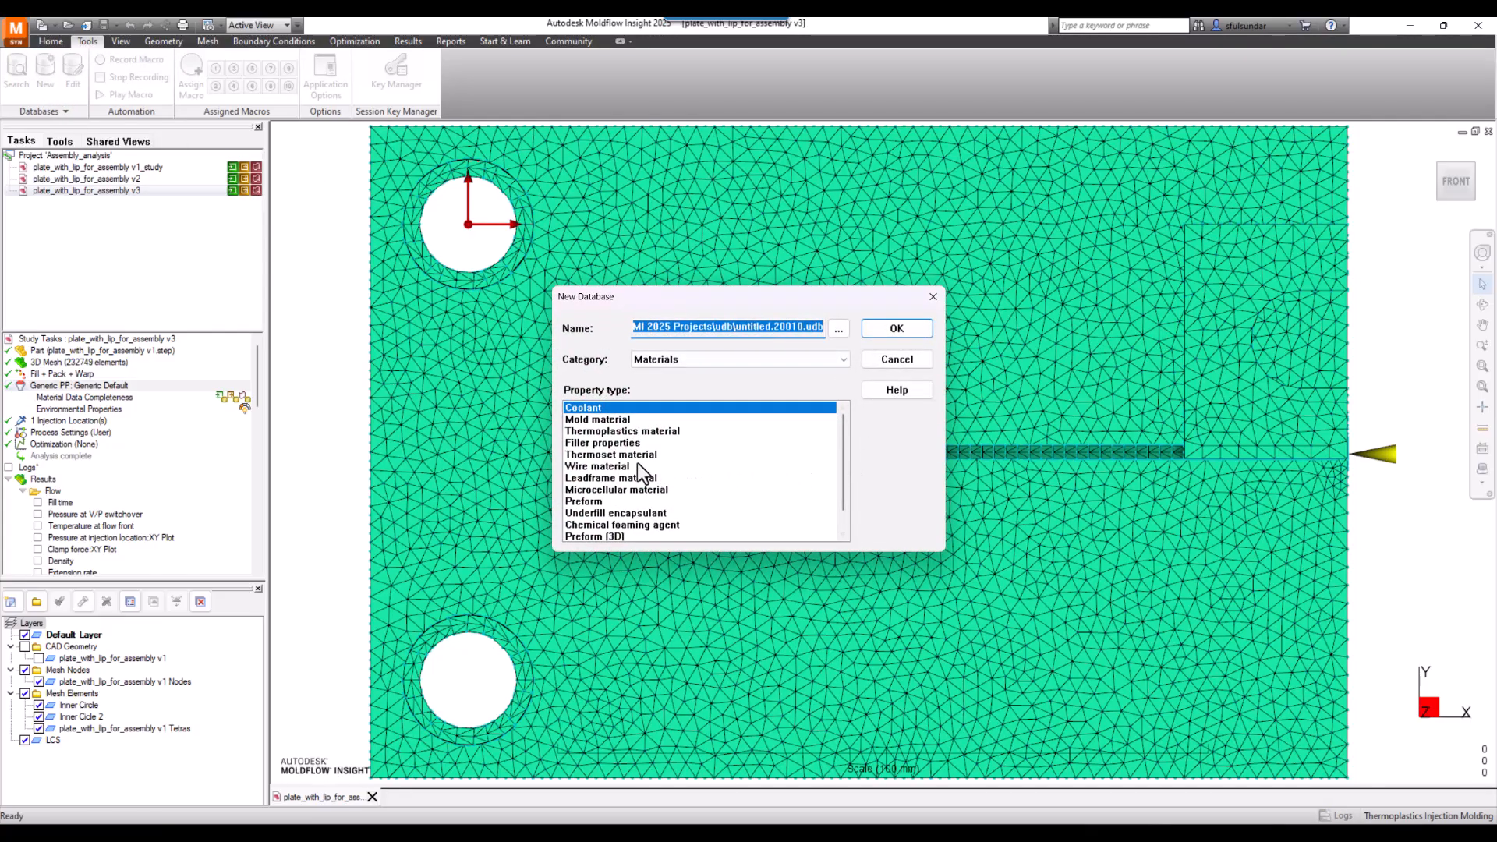
{"action": "left_click", "coordinate": [607, 434]}
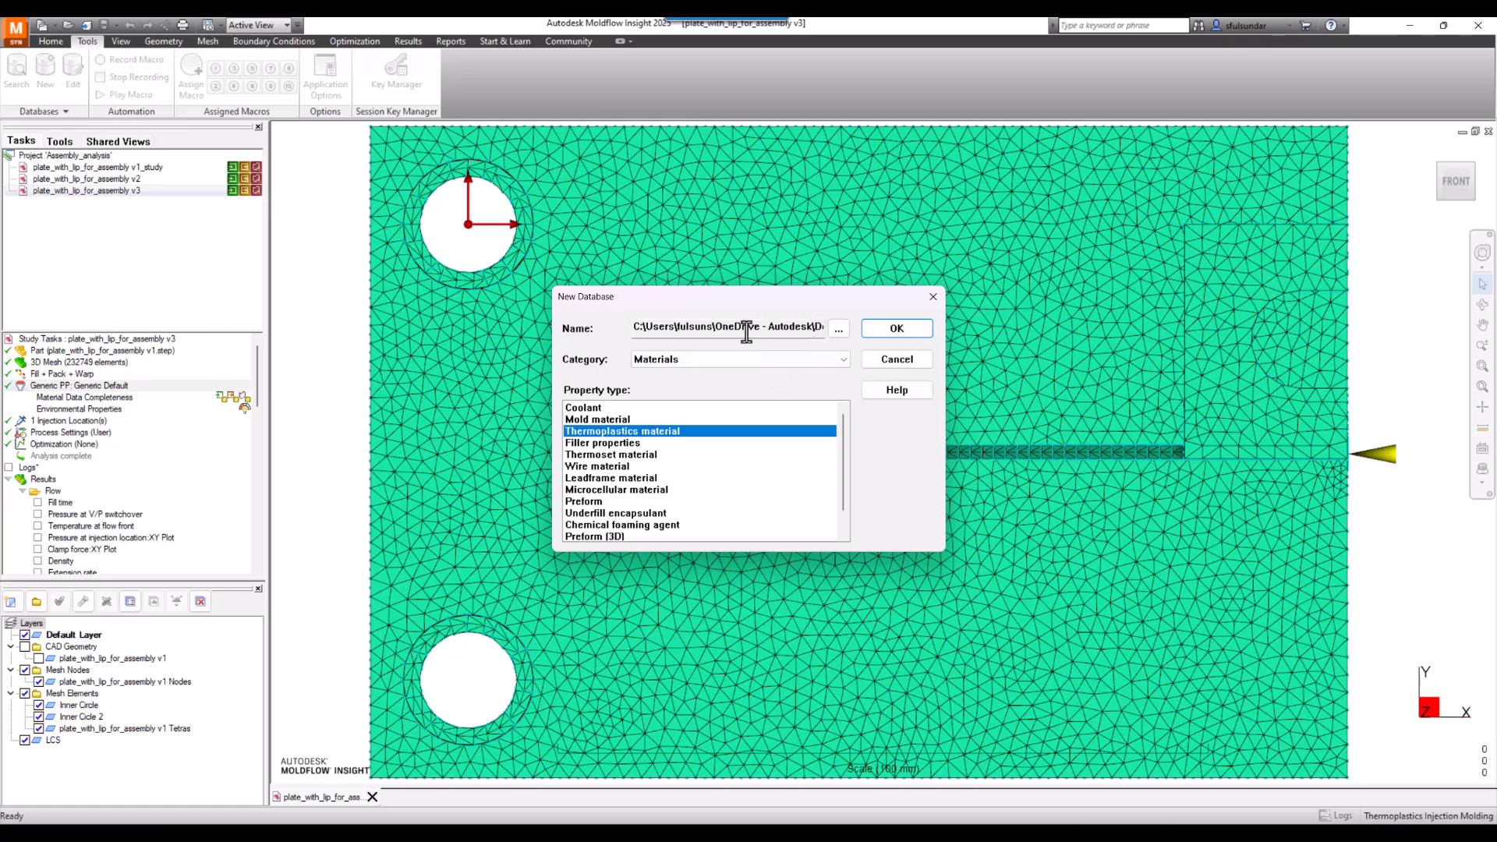
{"action": "left_click_drag", "start_coordinate": [746, 331], "coordinate": [818, 330]}
{"action": "left_click", "coordinate": [838, 329]}
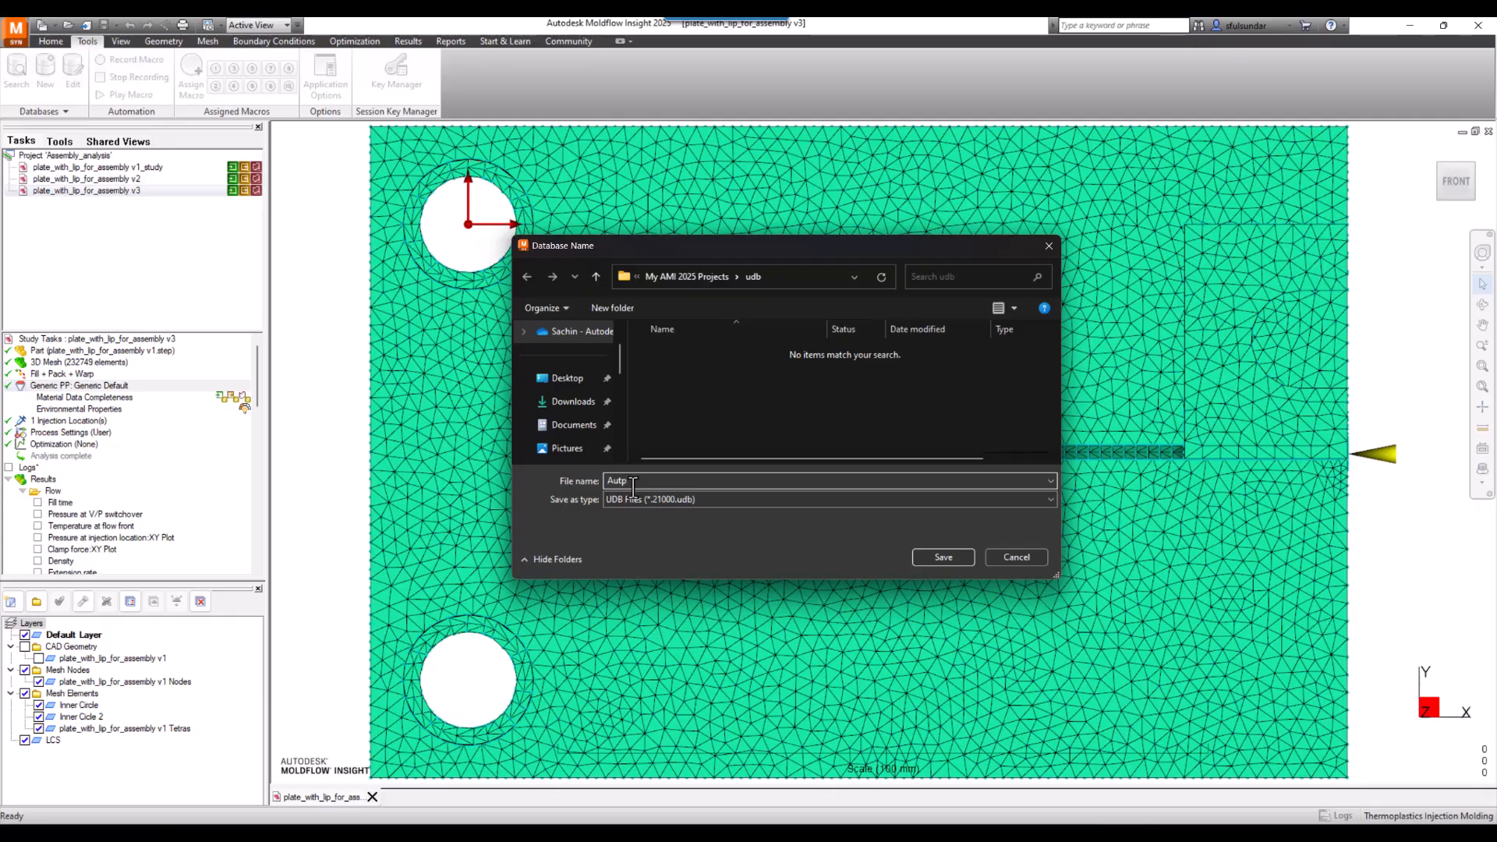
{"action": "type", "text": "odesk"}
{"action": "left_click", "coordinate": [944, 559]}
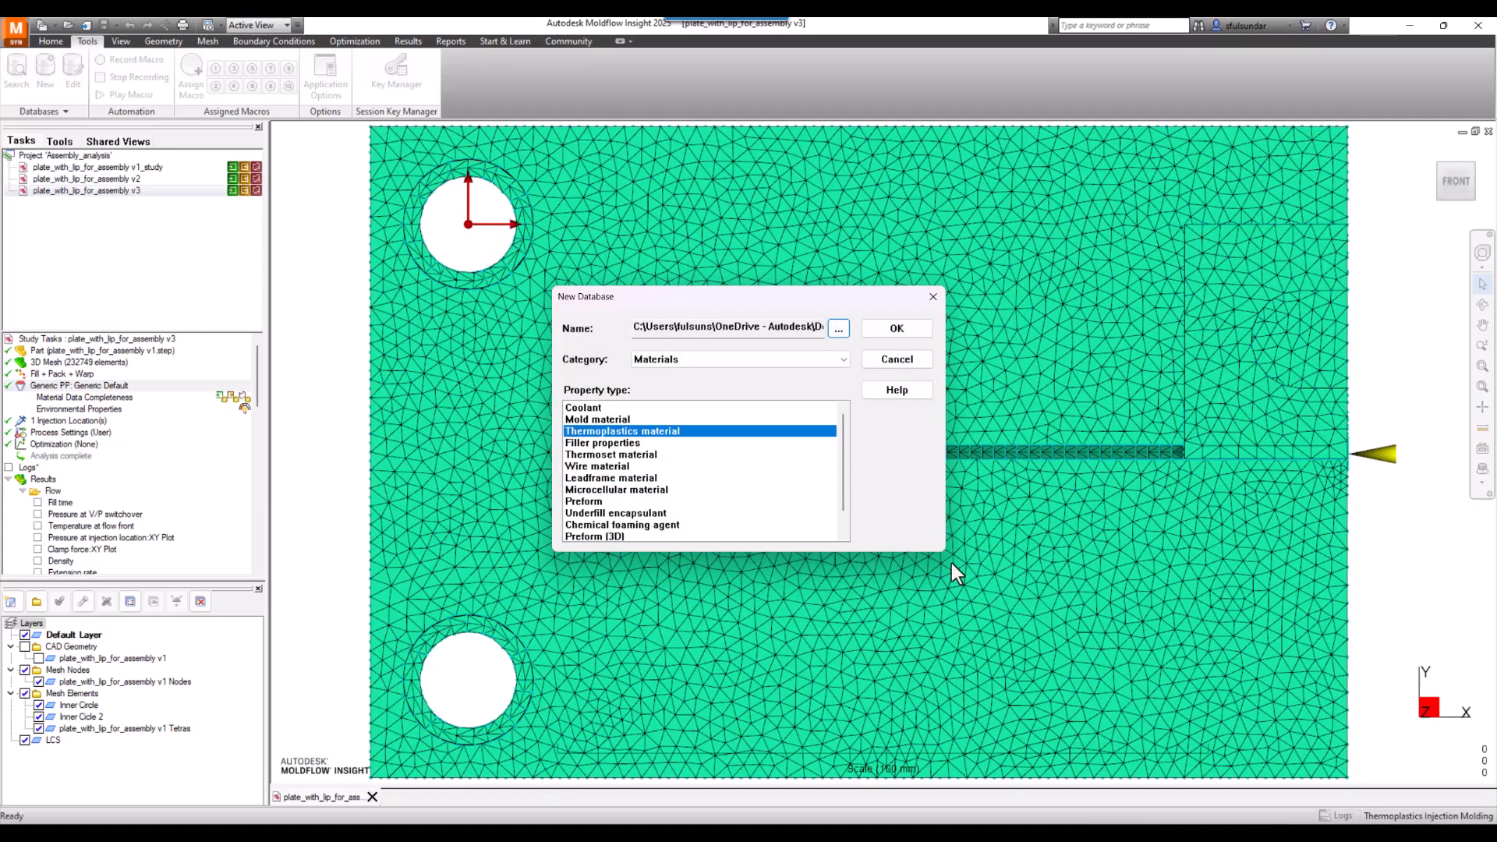
{"action": "left_click", "coordinate": [891, 334]}
{"action": "left_click", "coordinate": [706, 360]}
{"action": "left_click", "coordinate": [708, 359]}
{"action": "left_click", "coordinate": [885, 332]}
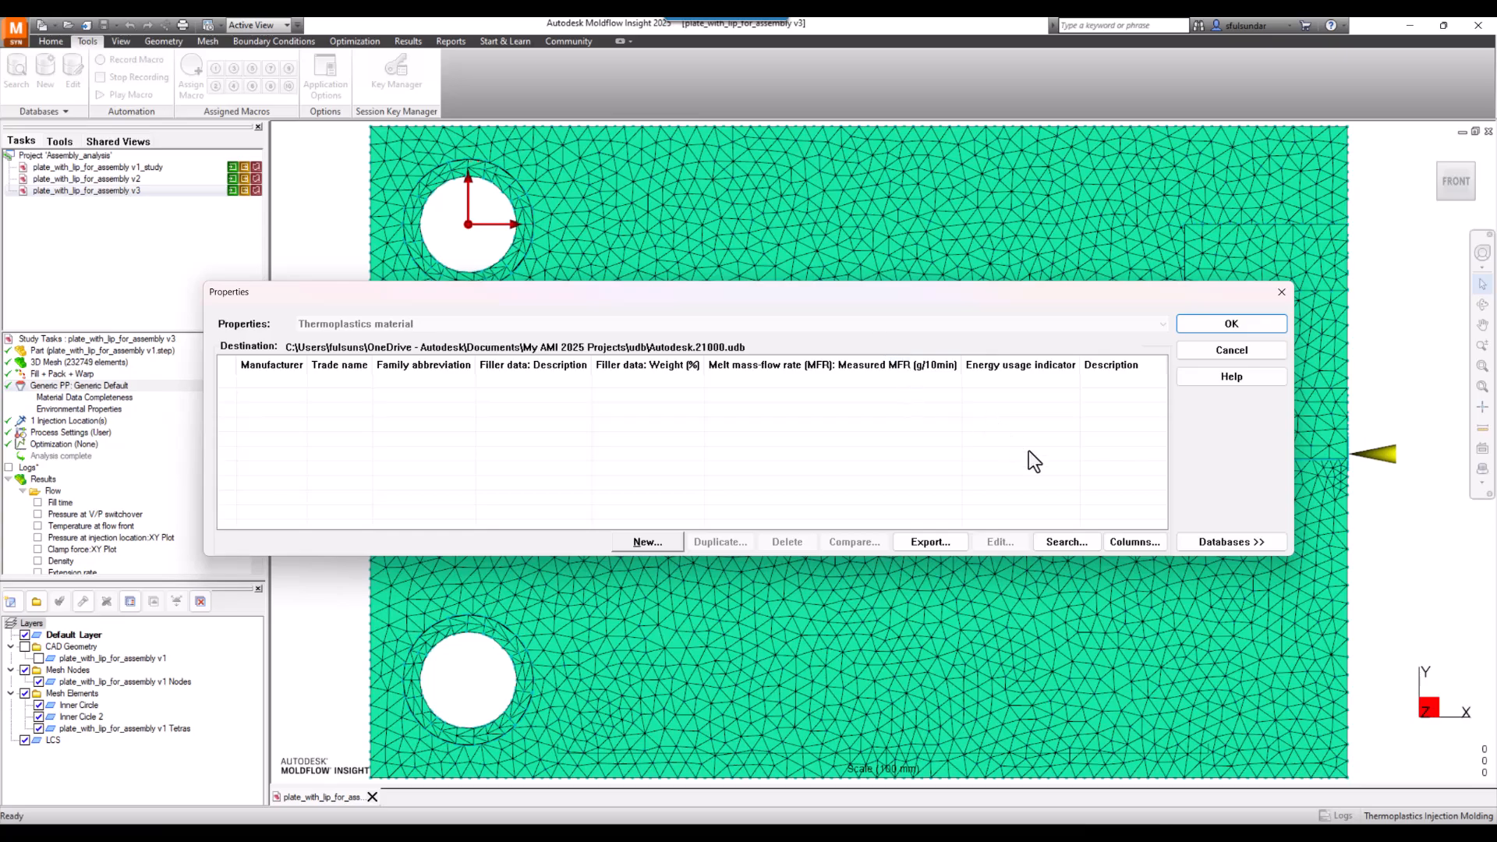
- Copy Monsanto Kasei TFX-250-CB, Hercules Hifax 1700 and Tonen Chemicals J6140V from the system database into the new database
{"action": "left_click", "coordinate": [1245, 540]}
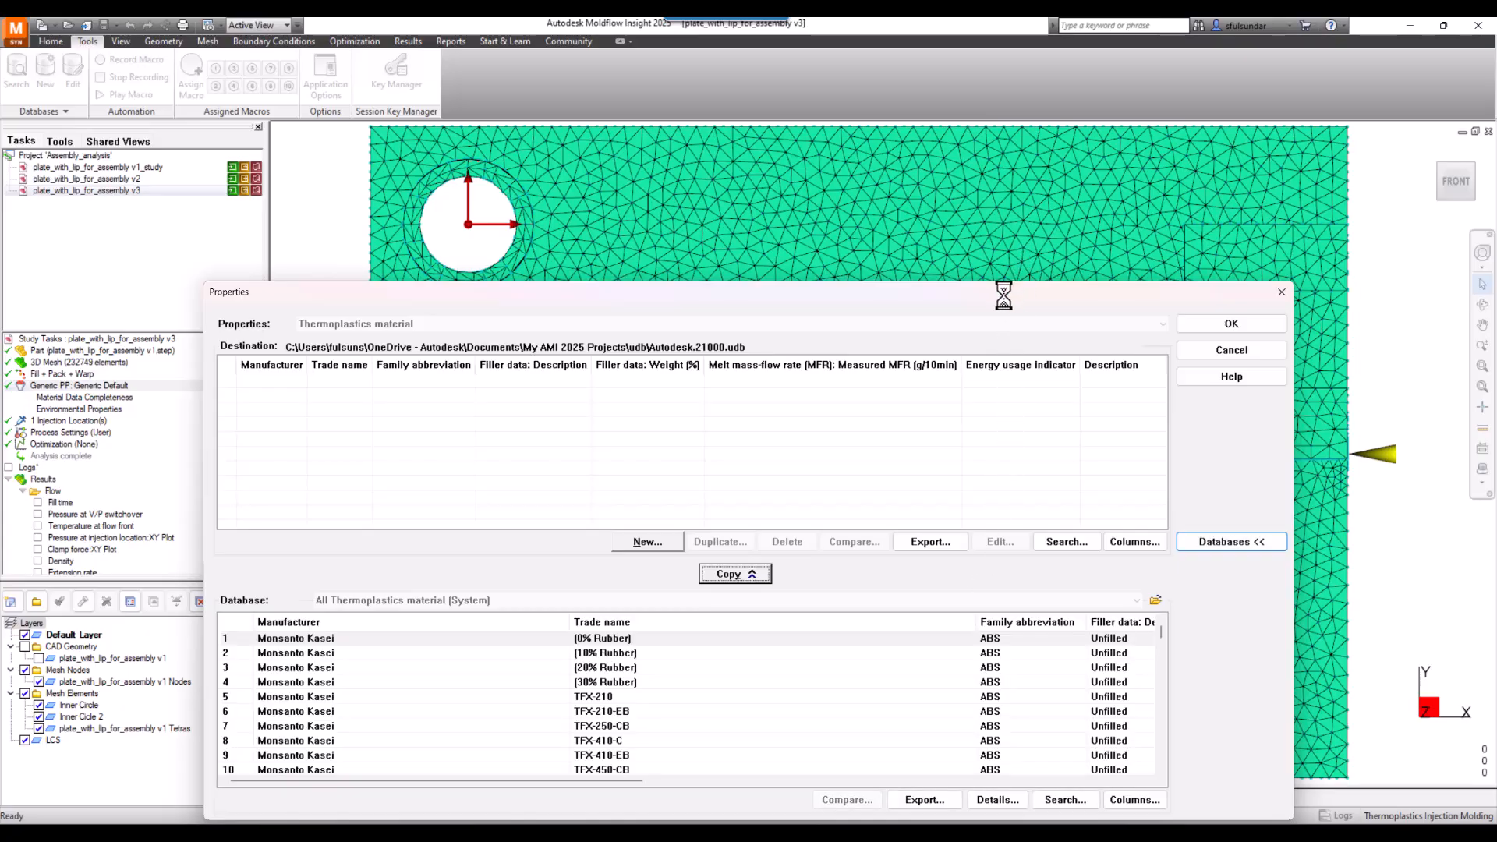
{"action": "left_click_drag", "start_coordinate": [1003, 295], "coordinate": [1016, 152]}
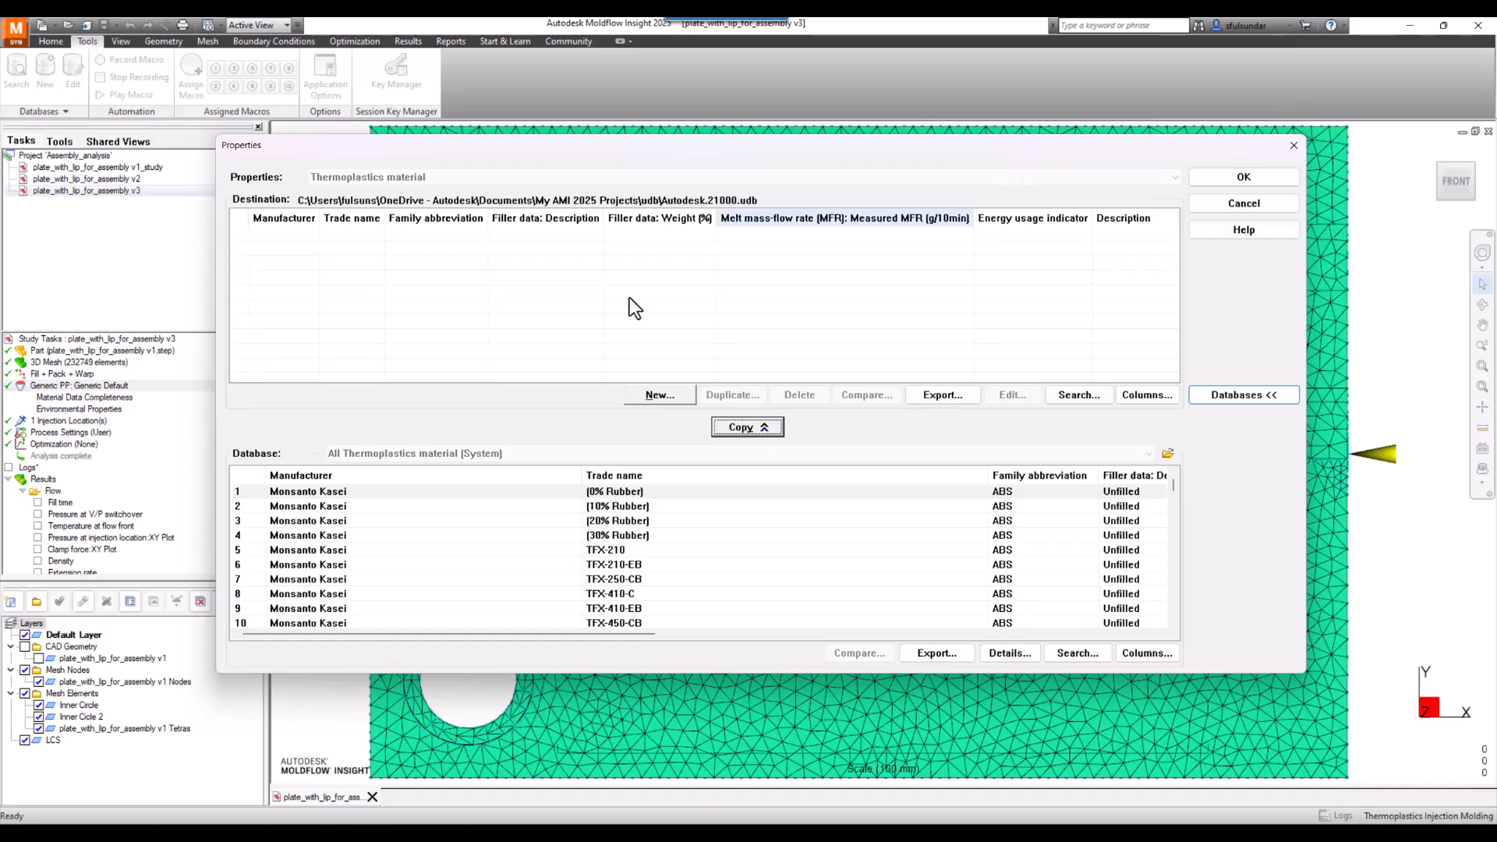
{"action": "left_click", "coordinate": [359, 578]}
{"action": "left_click", "coordinate": [759, 431]}
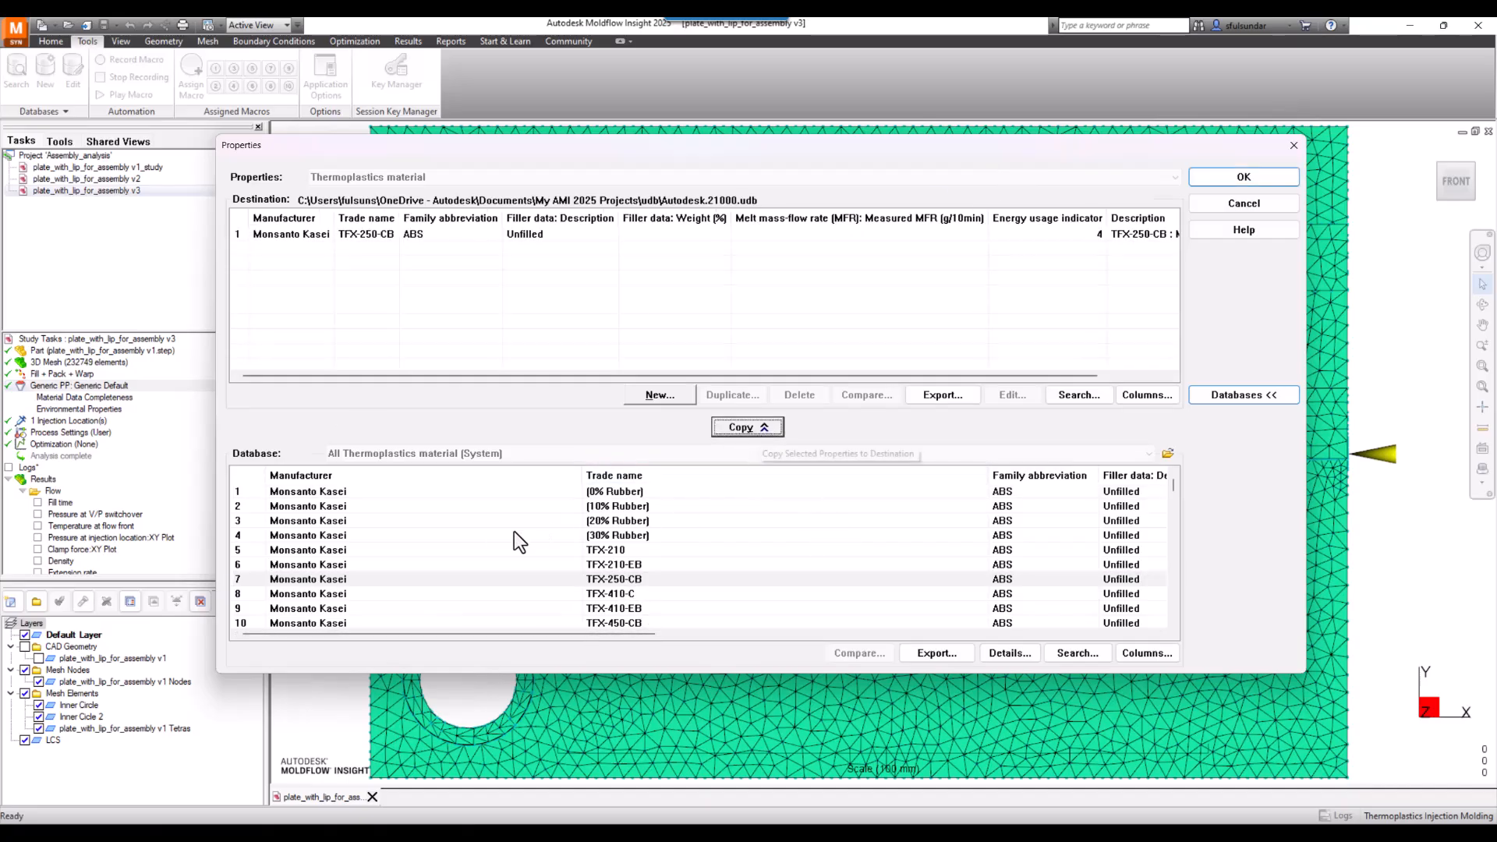
{"action": "scroll", "coordinate": [499, 535], "scroll_direction": "down", "scroll_amount": 15}
{"action": "left_click", "coordinate": [315, 535]}
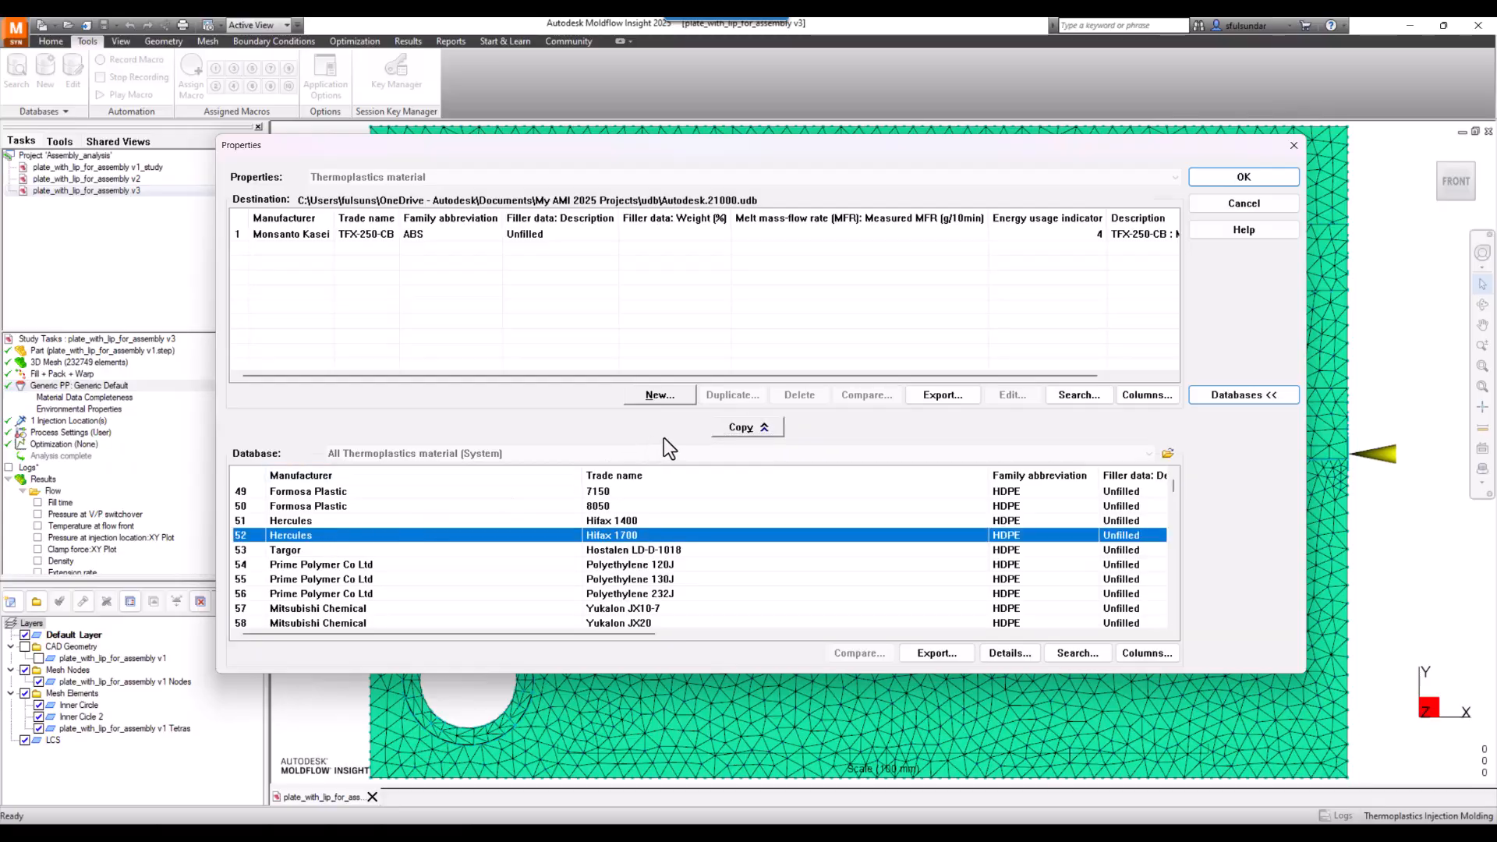
{"action": "left_click", "coordinate": [760, 429]}
{"action": "scroll", "coordinate": [498, 581], "scroll_direction": "down", "scroll_amount": 4}
{"action": "left_click", "coordinate": [343, 578]}
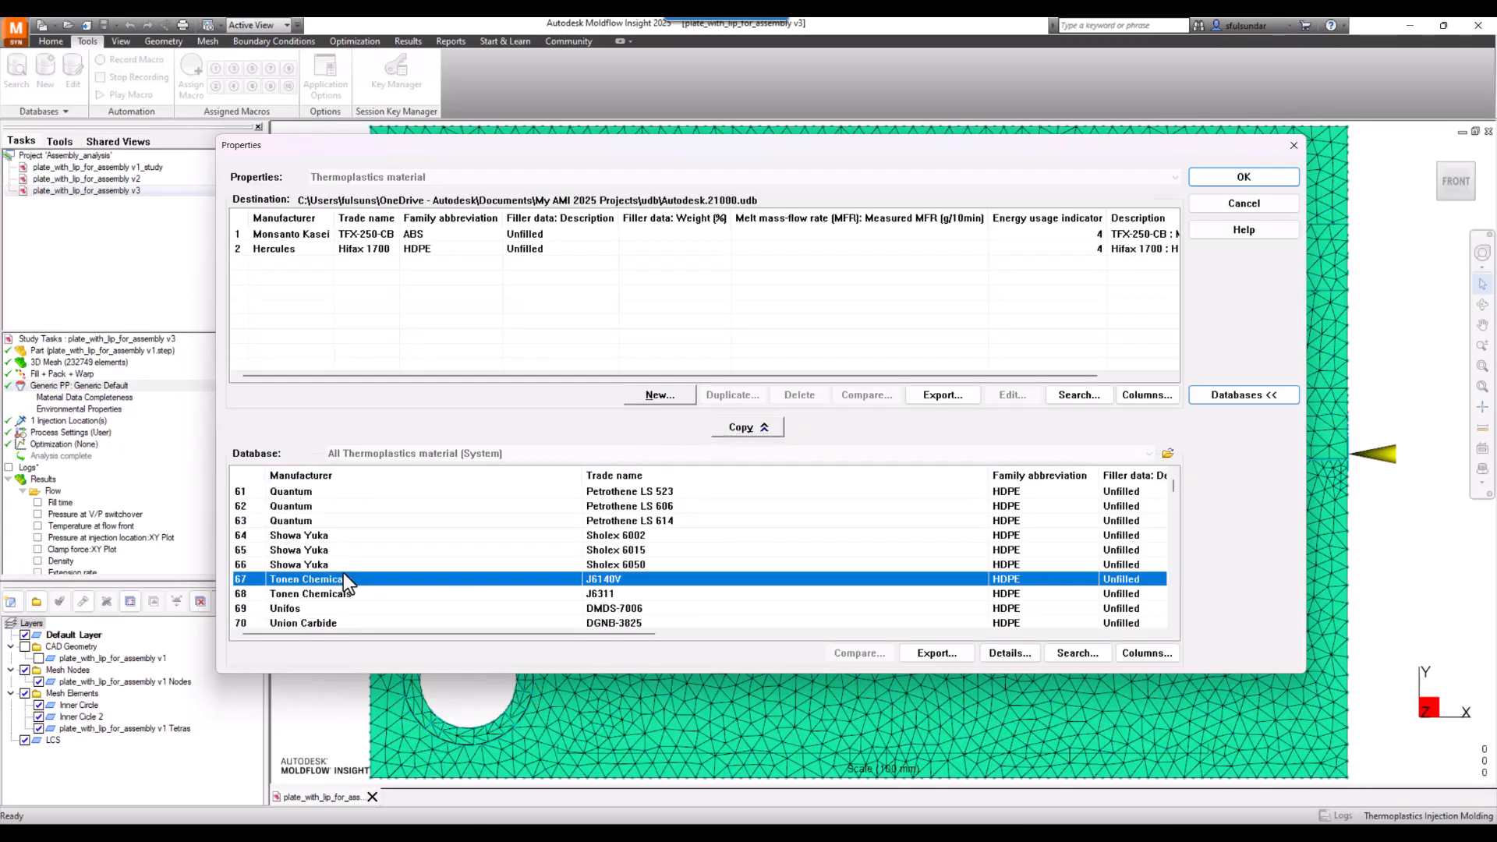
{"action": "left_click", "coordinate": [744, 428]}
- Copy SABIC Lexan EM2212 into the new database and save the database
{"action": "scroll", "coordinate": [475, 568], "scroll_direction": "down", "scroll_amount": 4}
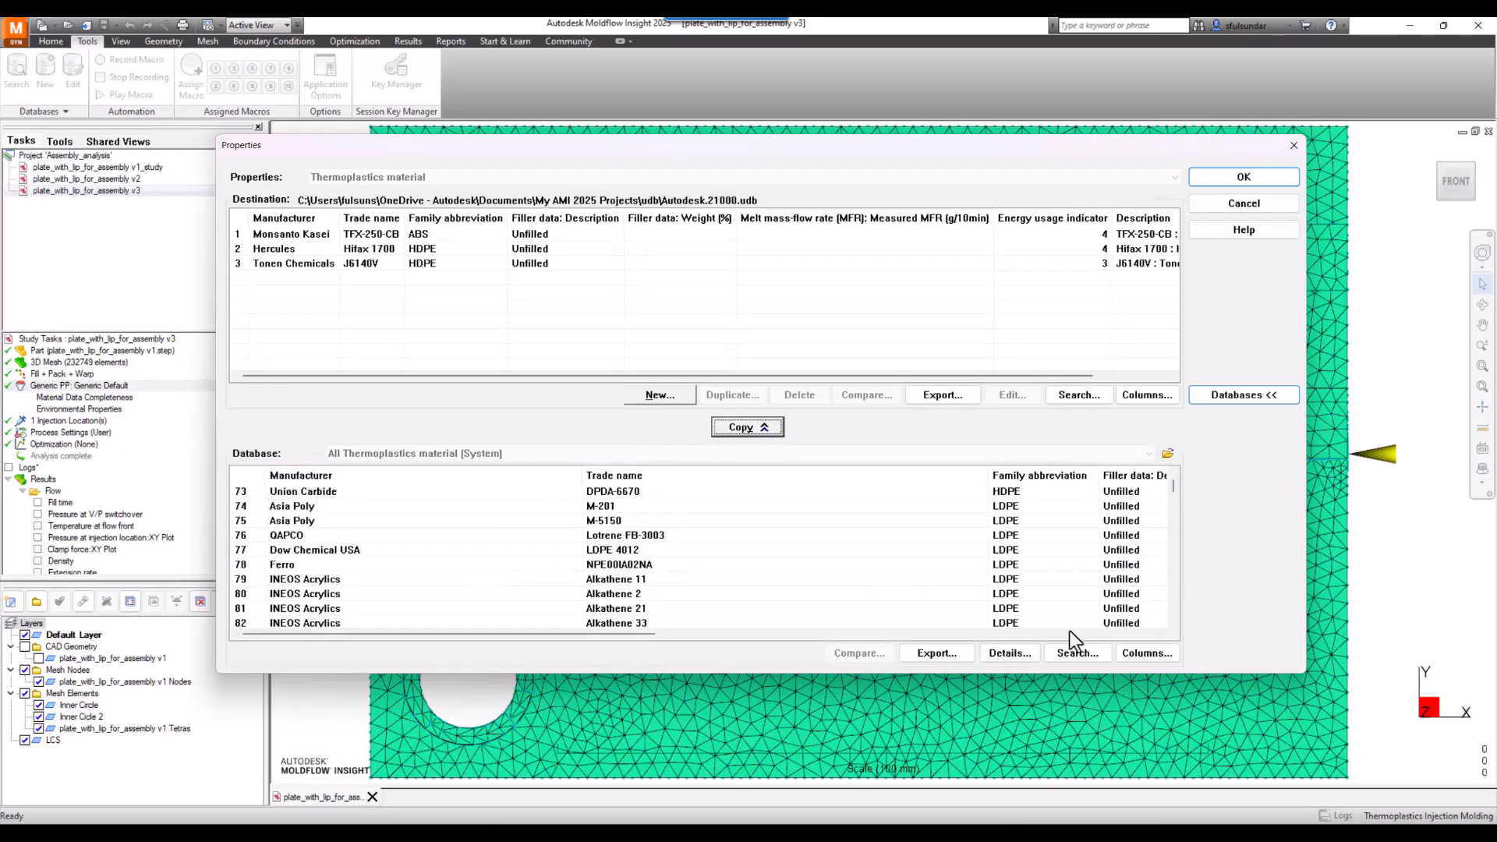
{"action": "left_click", "coordinate": [1076, 653]}
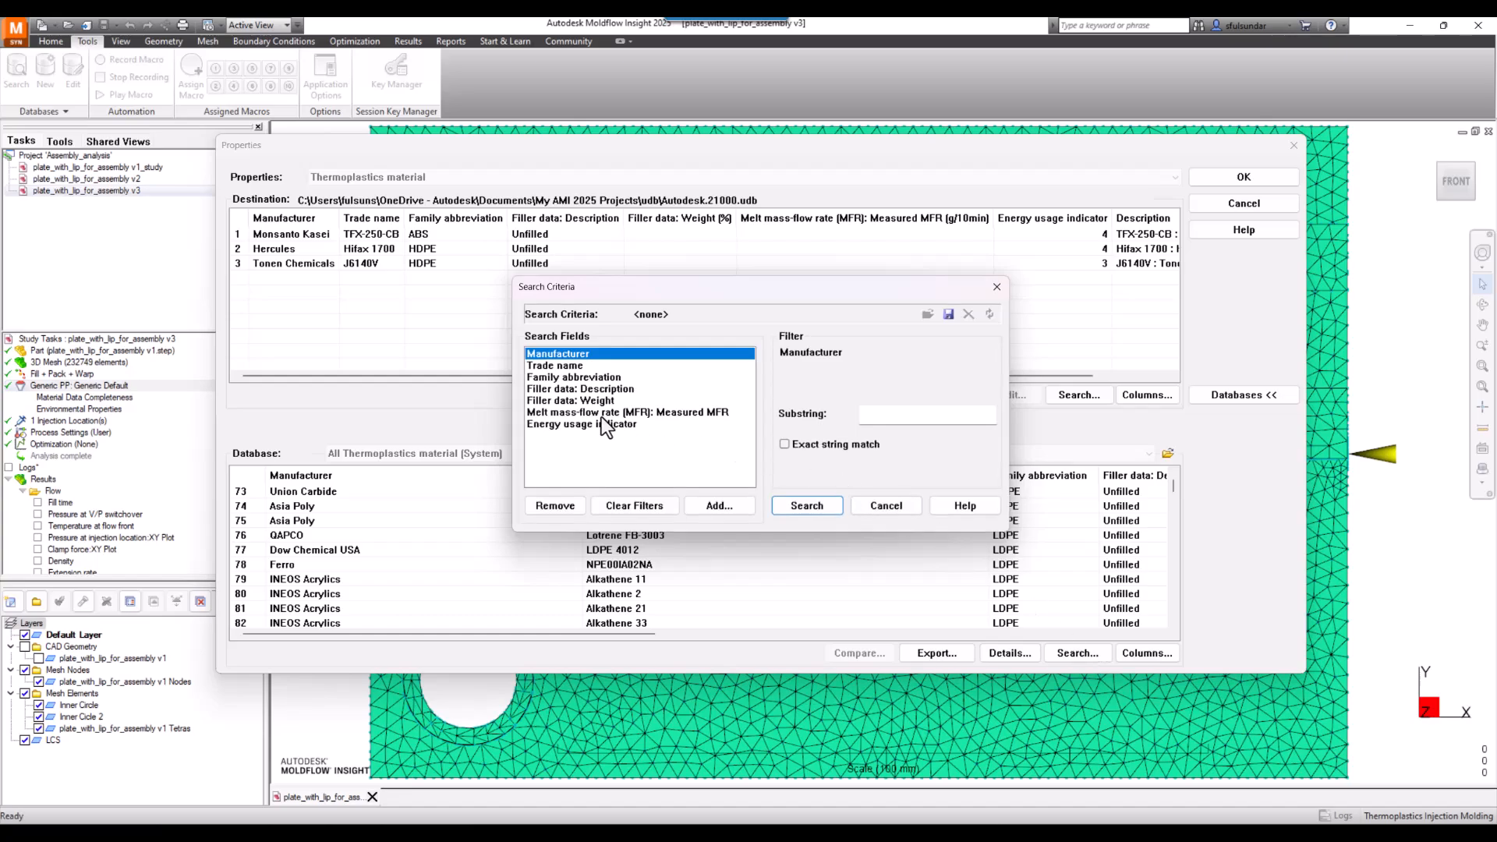
{"action": "left_click", "coordinate": [886, 507]}
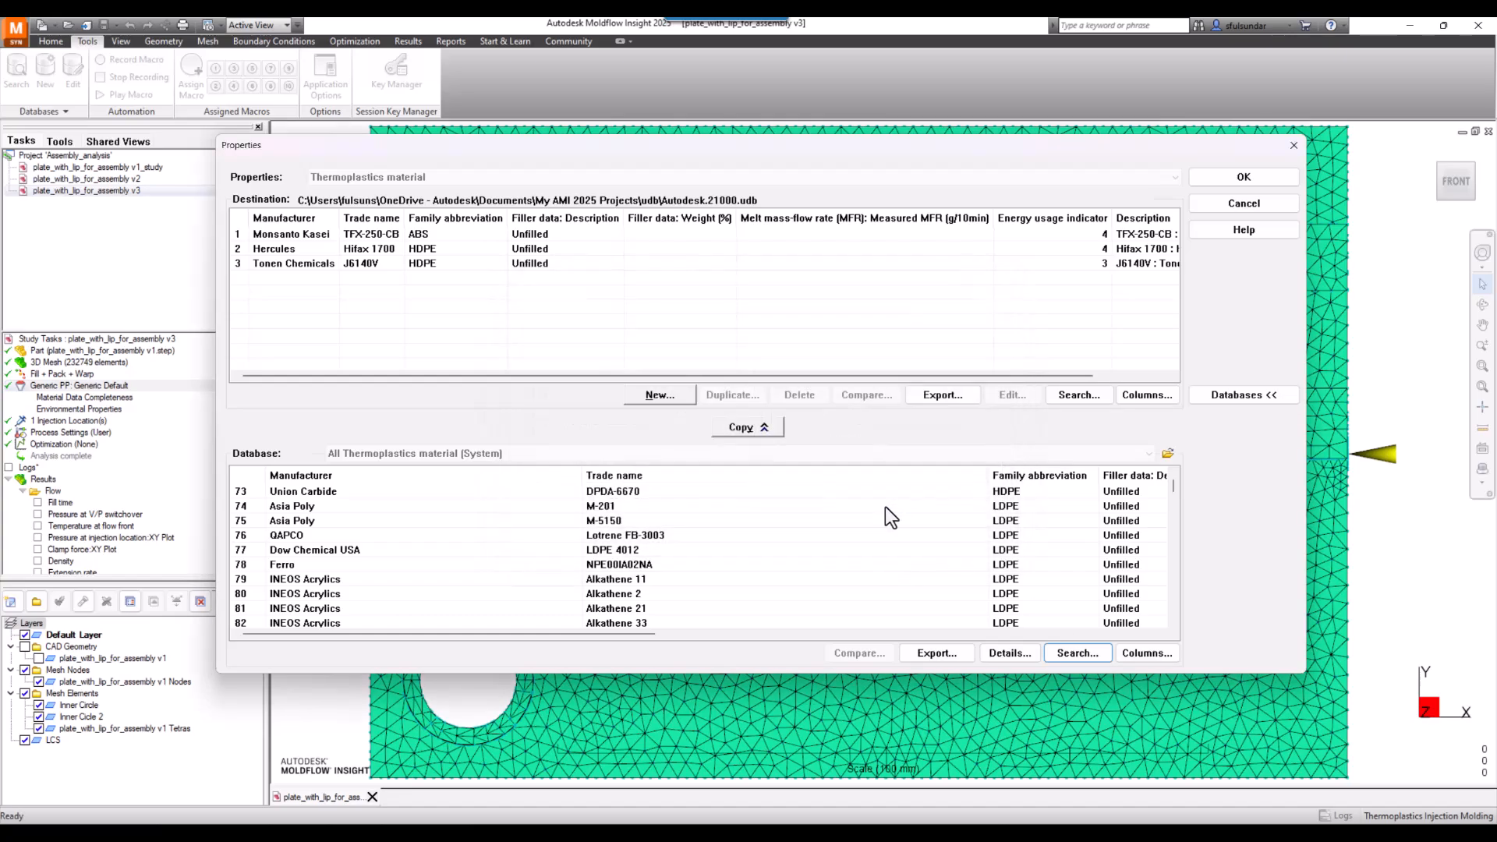
{"action": "scroll", "coordinate": [285, 600], "scroll_direction": "down", "scroll_amount": 14}
{"action": "scroll", "coordinate": [286, 592], "scroll_direction": "down", "scroll_amount": 2}
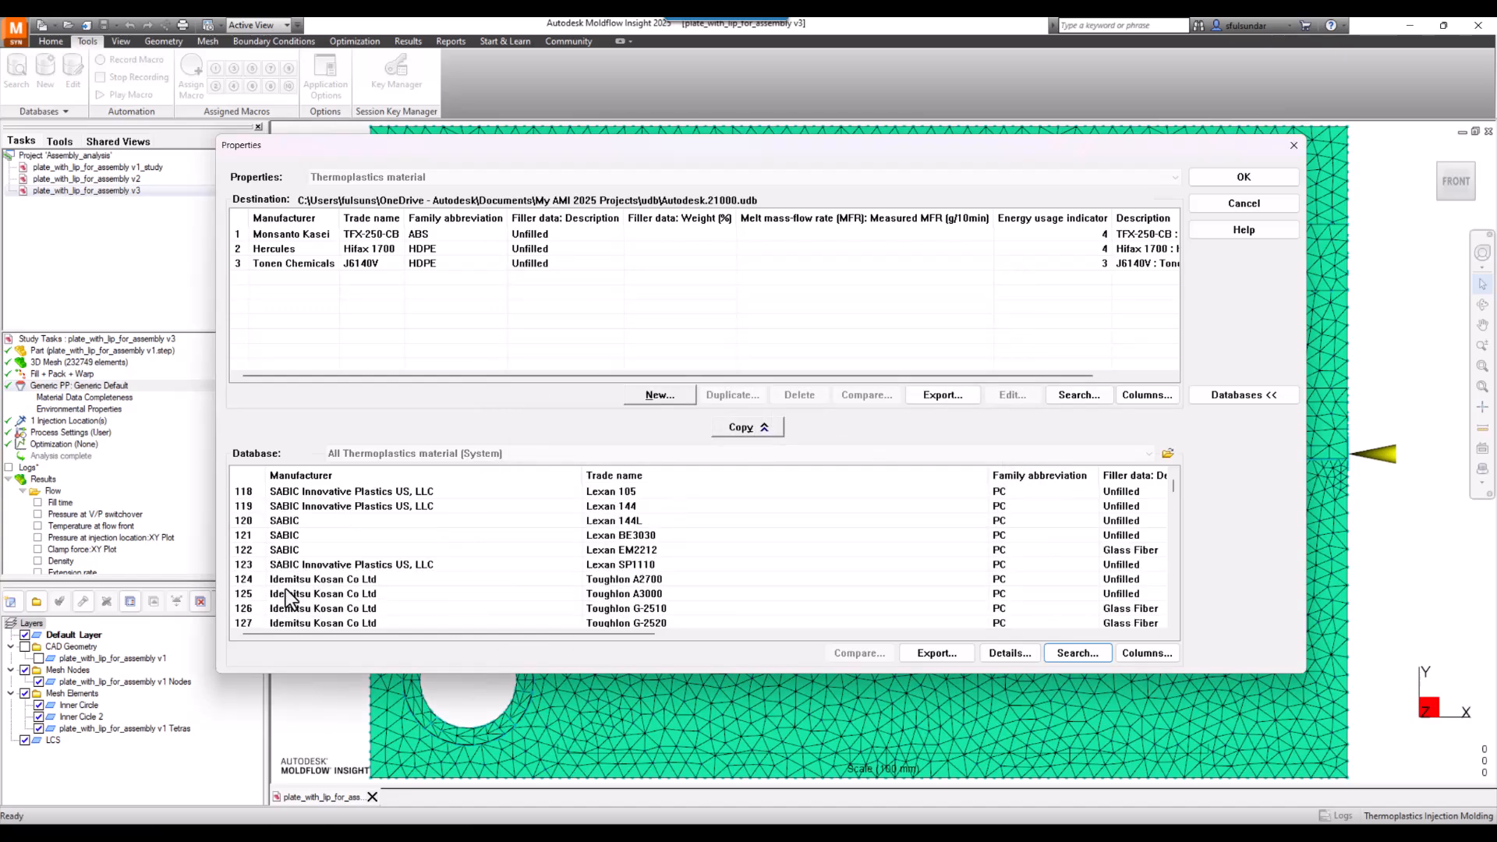
{"action": "left_click", "coordinate": [308, 507]}
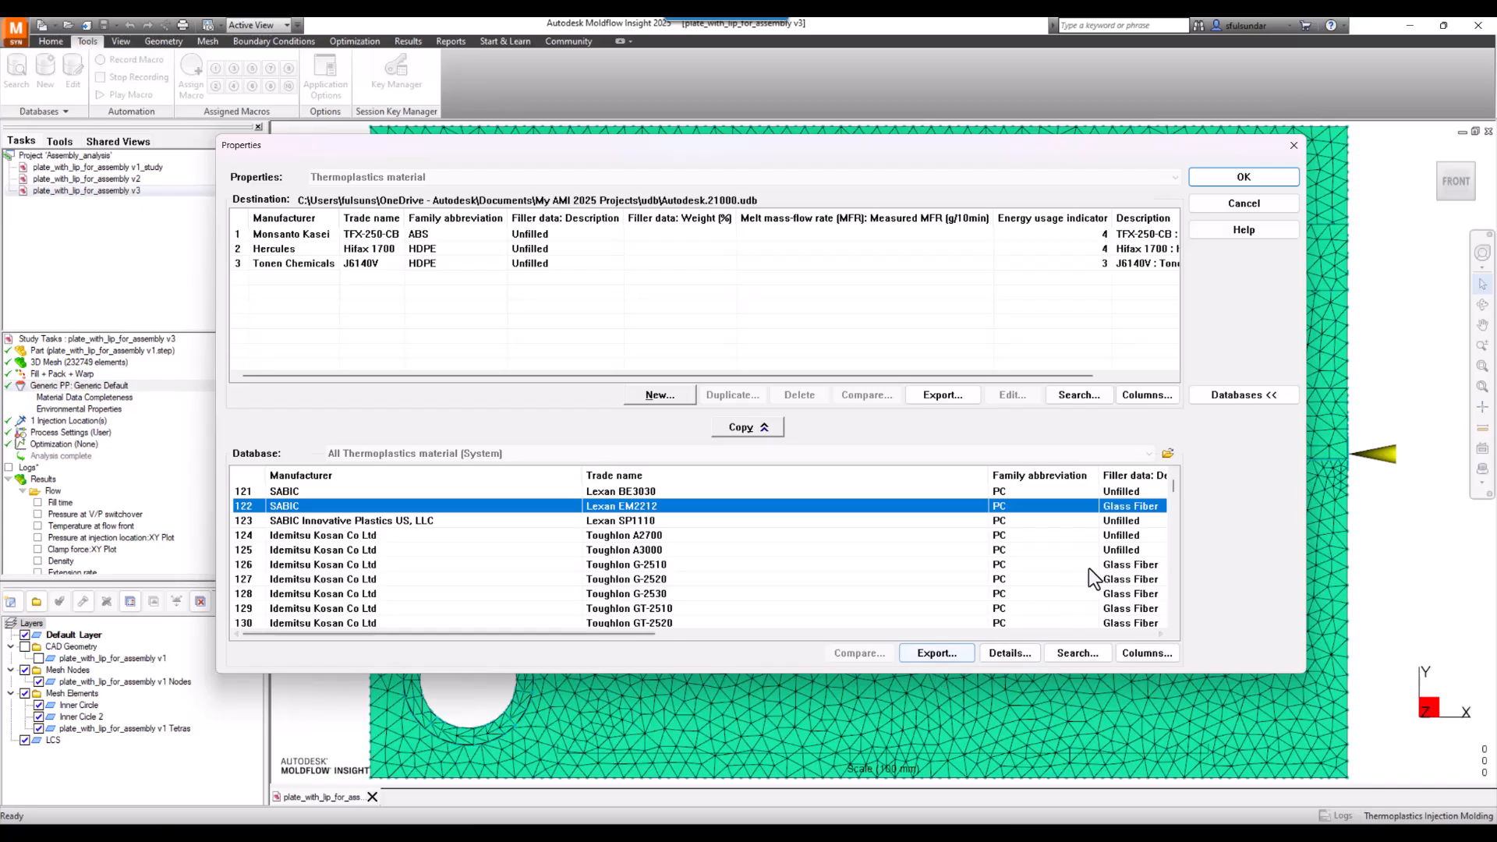
{"action": "left_click", "coordinate": [749, 427]}
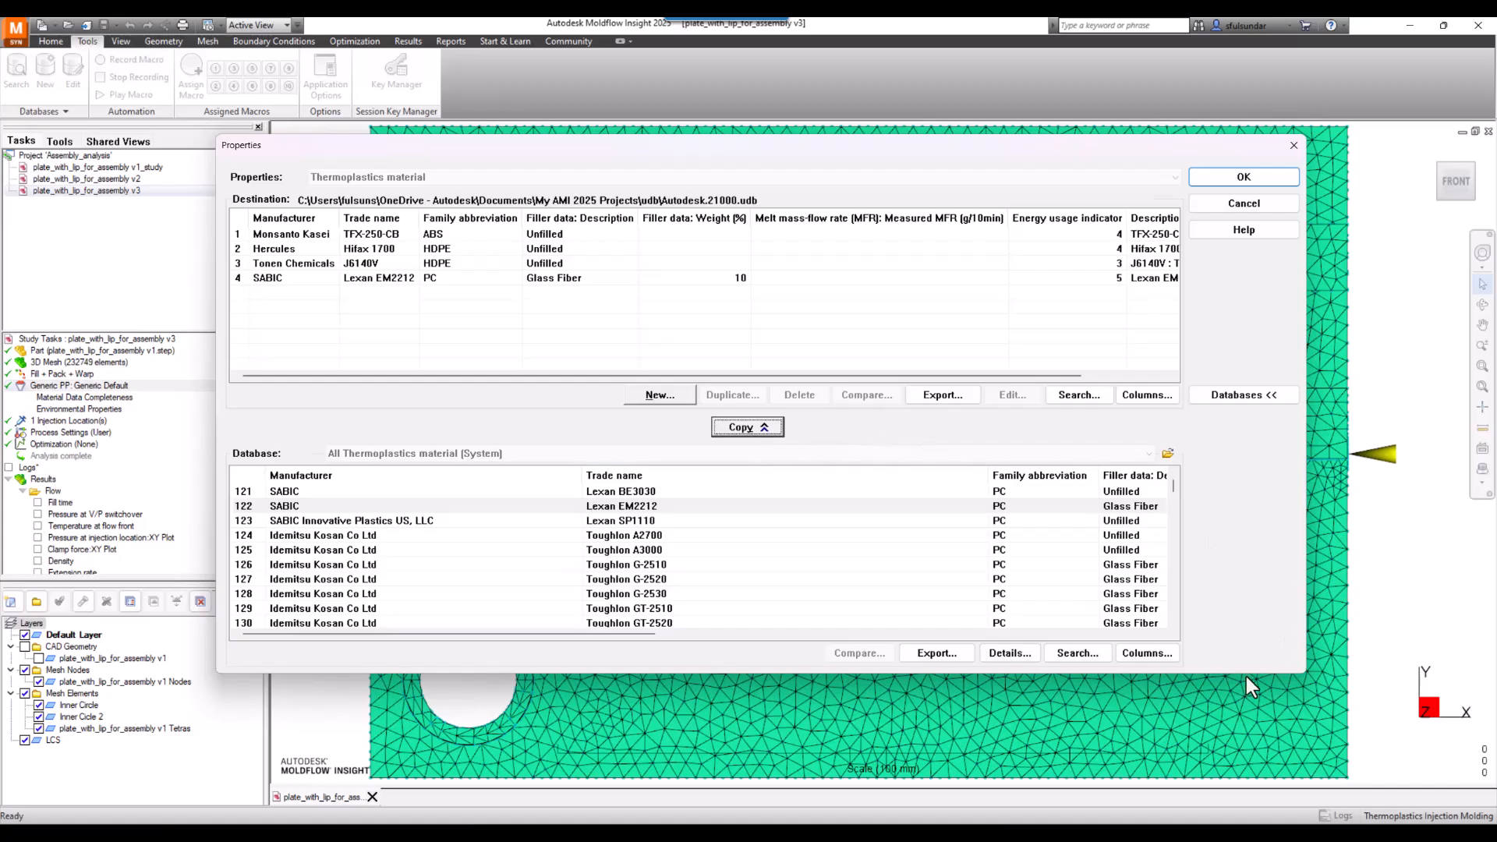
{"action": "left_click", "coordinate": [1248, 395]}
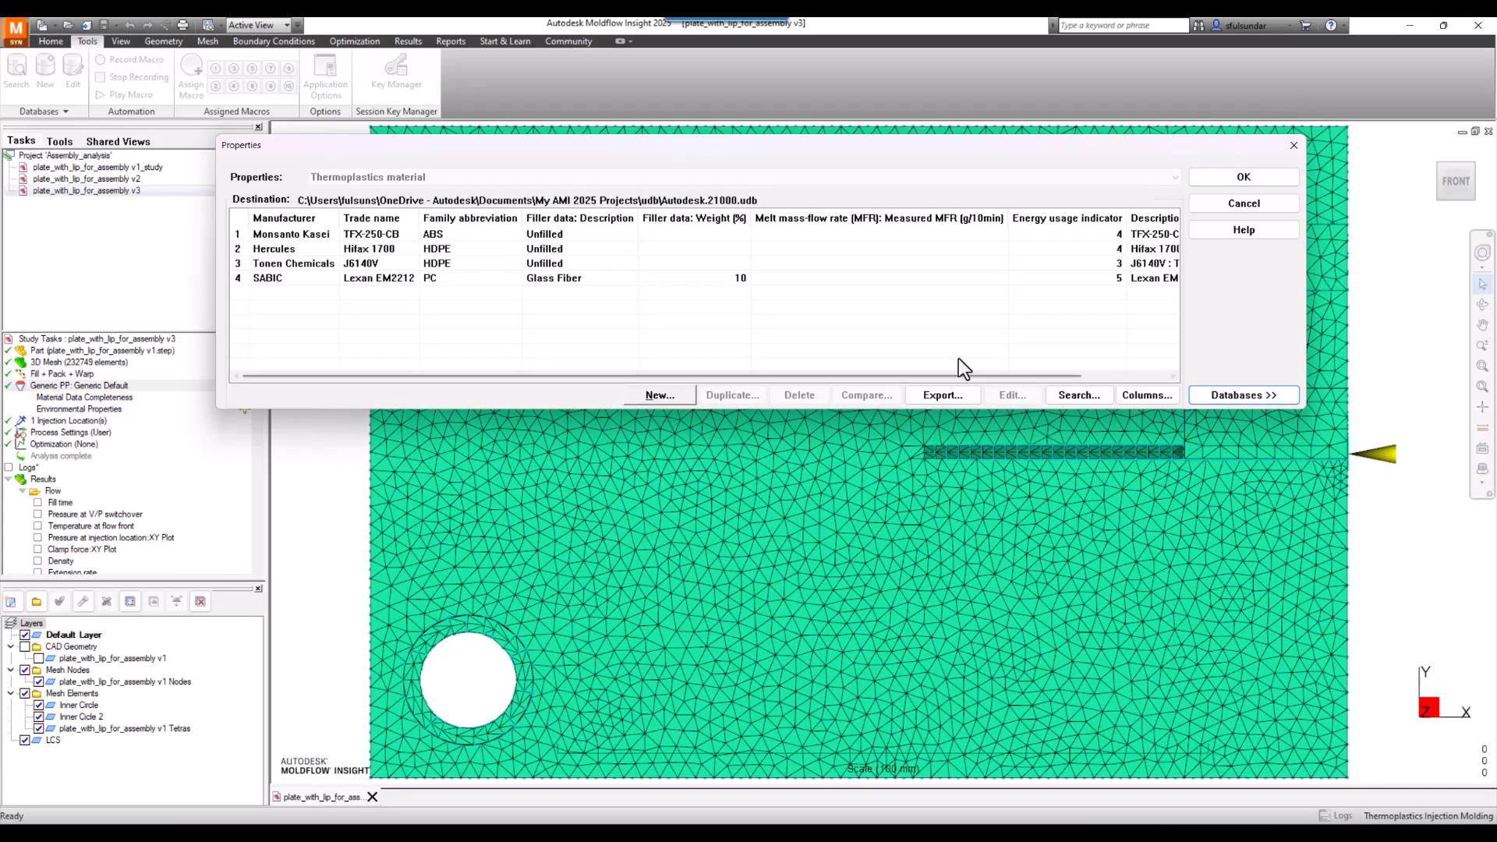
{"action": "left_click", "coordinate": [1243, 177]}
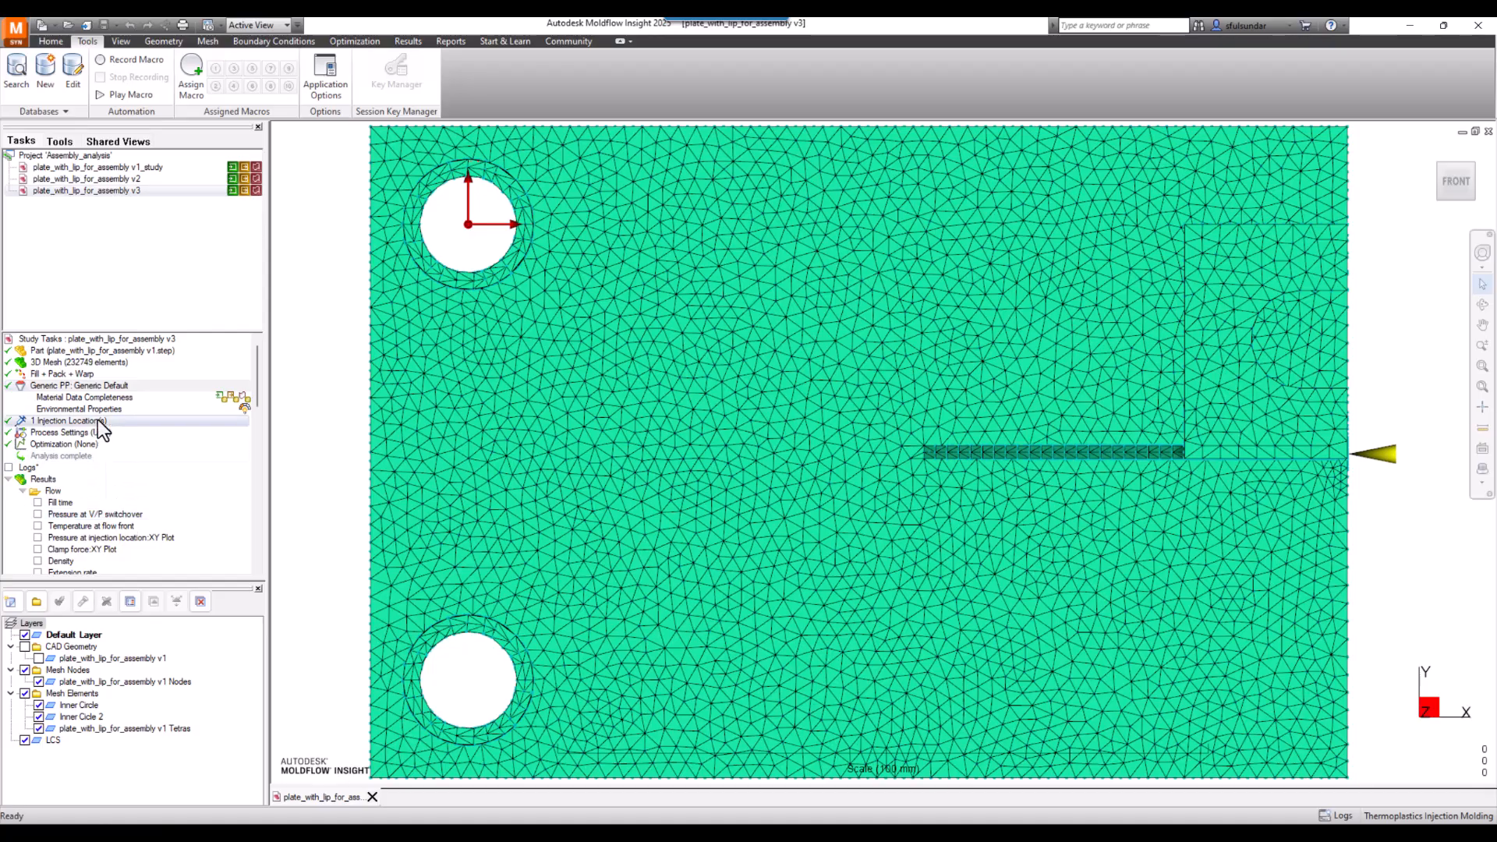
- Open the study's material selection and import the Autodesk.21000.udb personal database, overwriting the existing copy
{"action": "right_click", "coordinate": [85, 387]}
{"action": "left_click", "coordinate": [125, 398]}
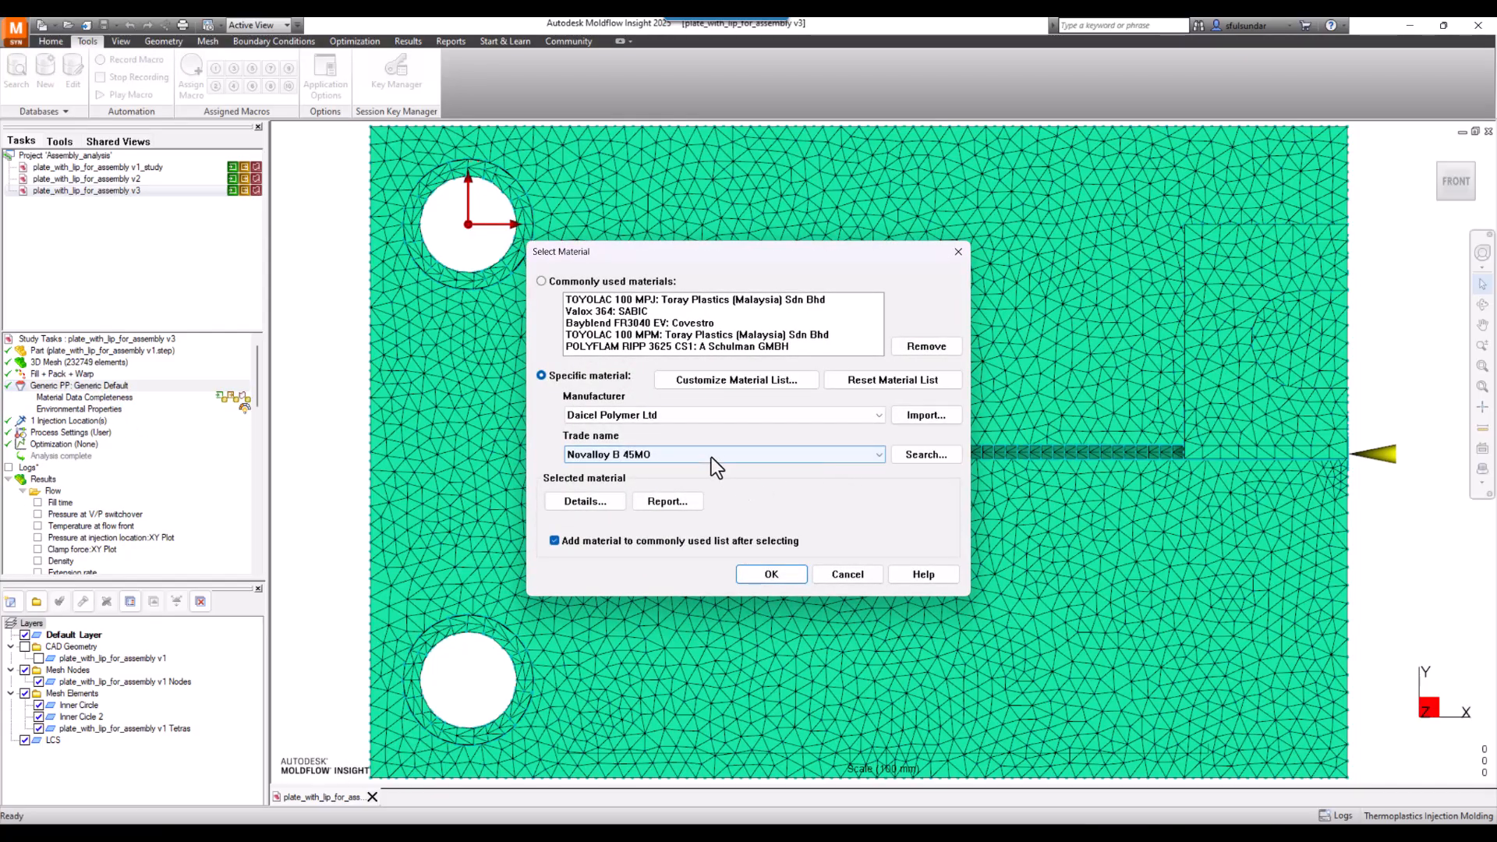
{"action": "left_click", "coordinate": [923, 418]}
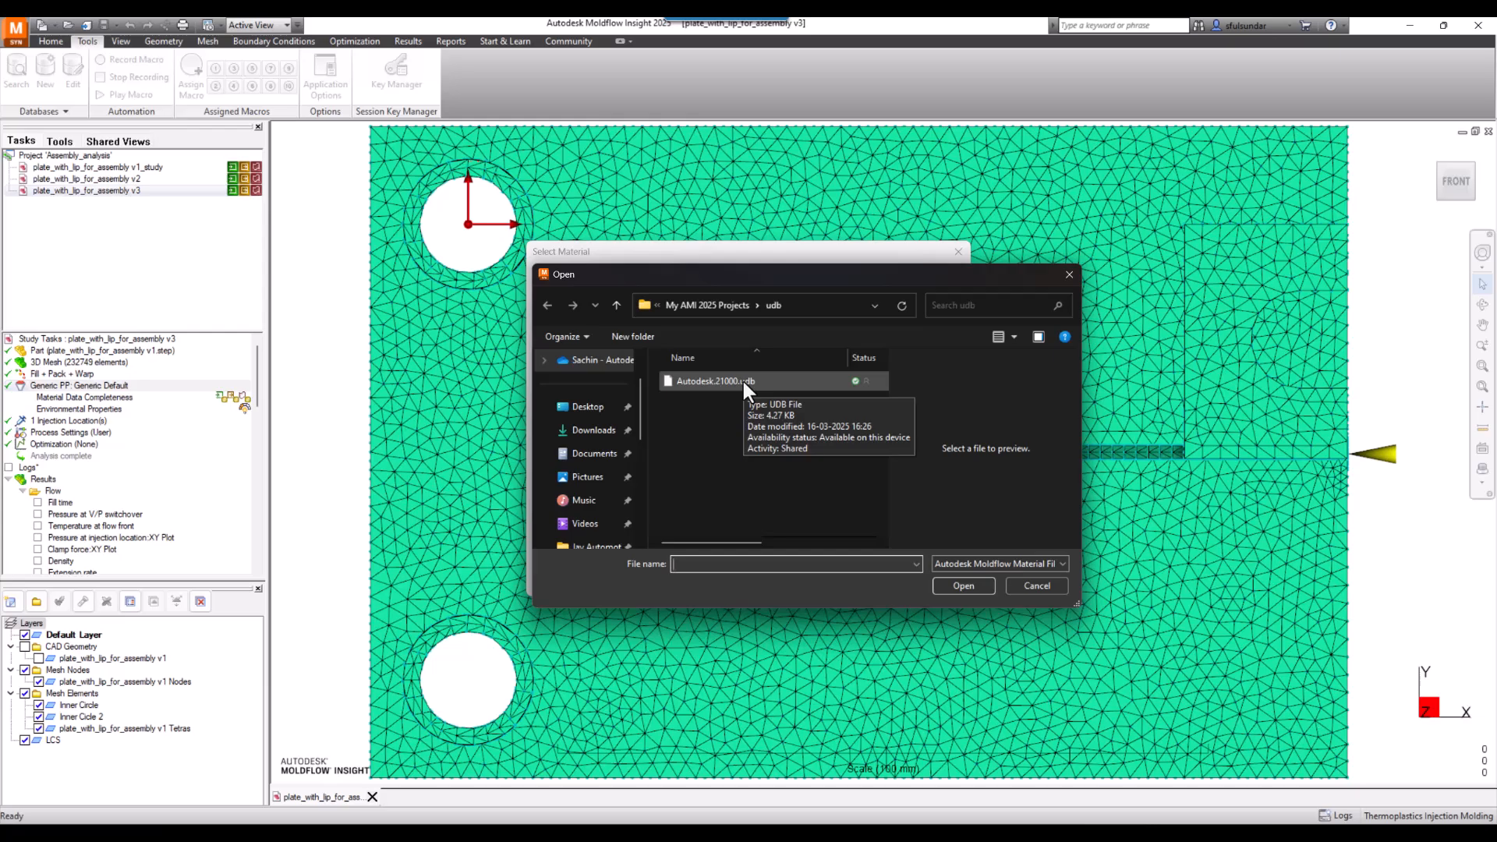
{"action": "left_click", "coordinate": [741, 380]}
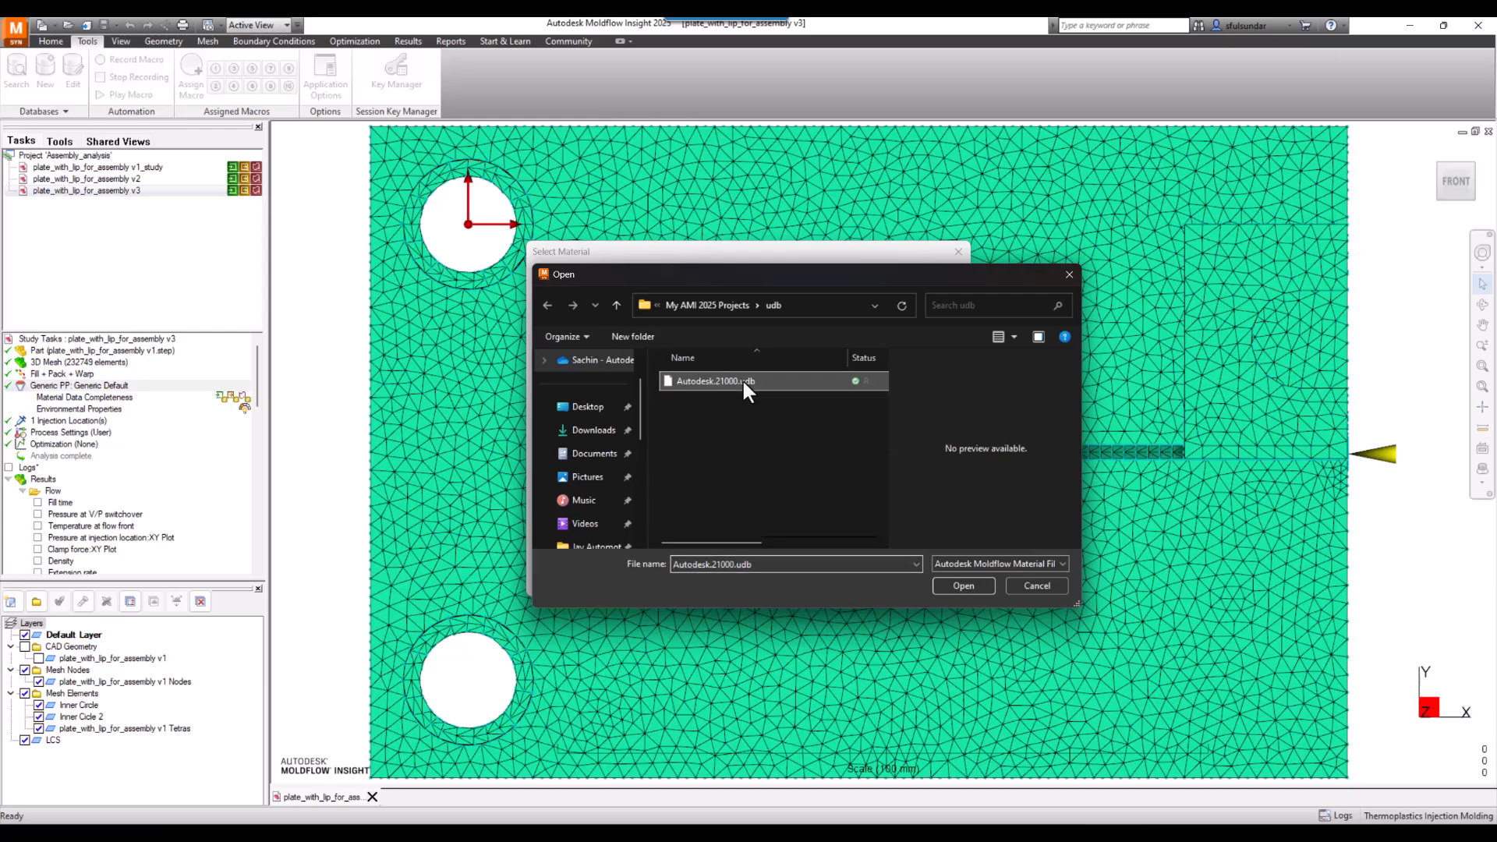
{"action": "left_click", "coordinate": [966, 582]}
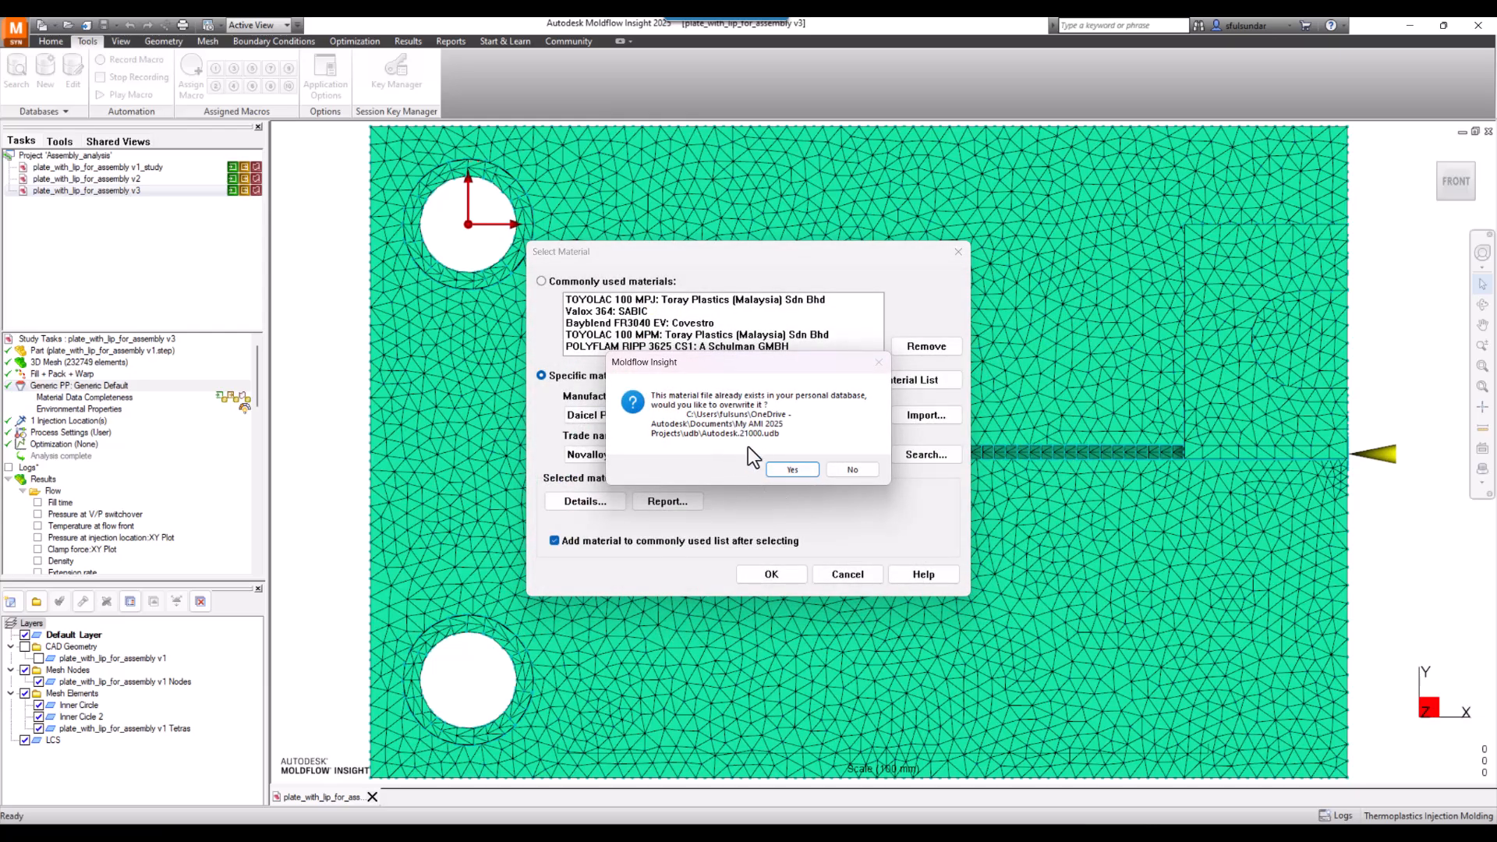
{"action": "left_click", "coordinate": [798, 471]}
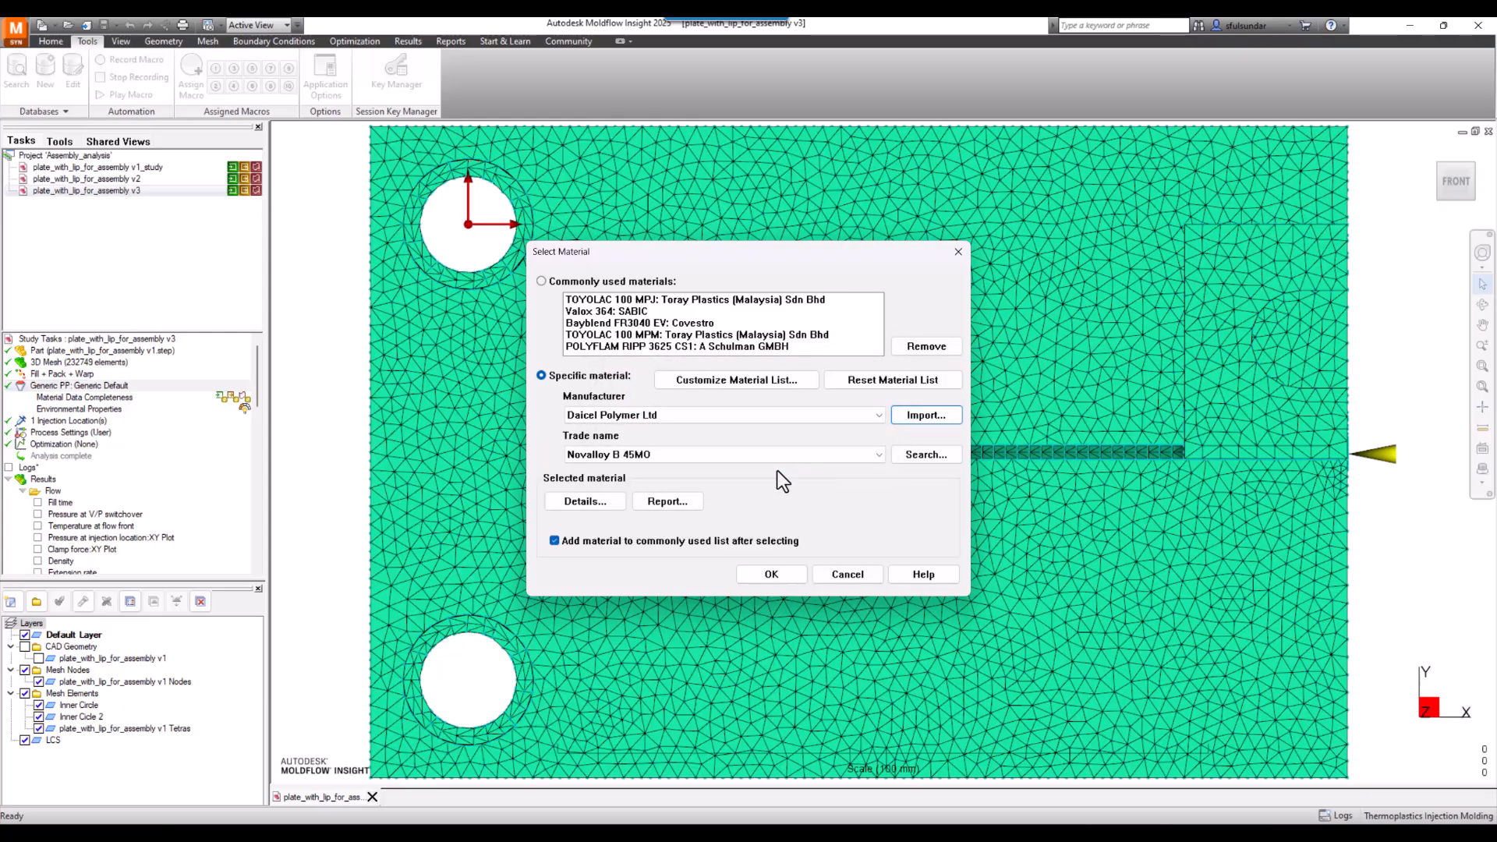
- Choose Autodesk as the manufacturer and TFX-250-CB as the trade name for the study material
{"action": "left_click", "coordinate": [641, 416]}
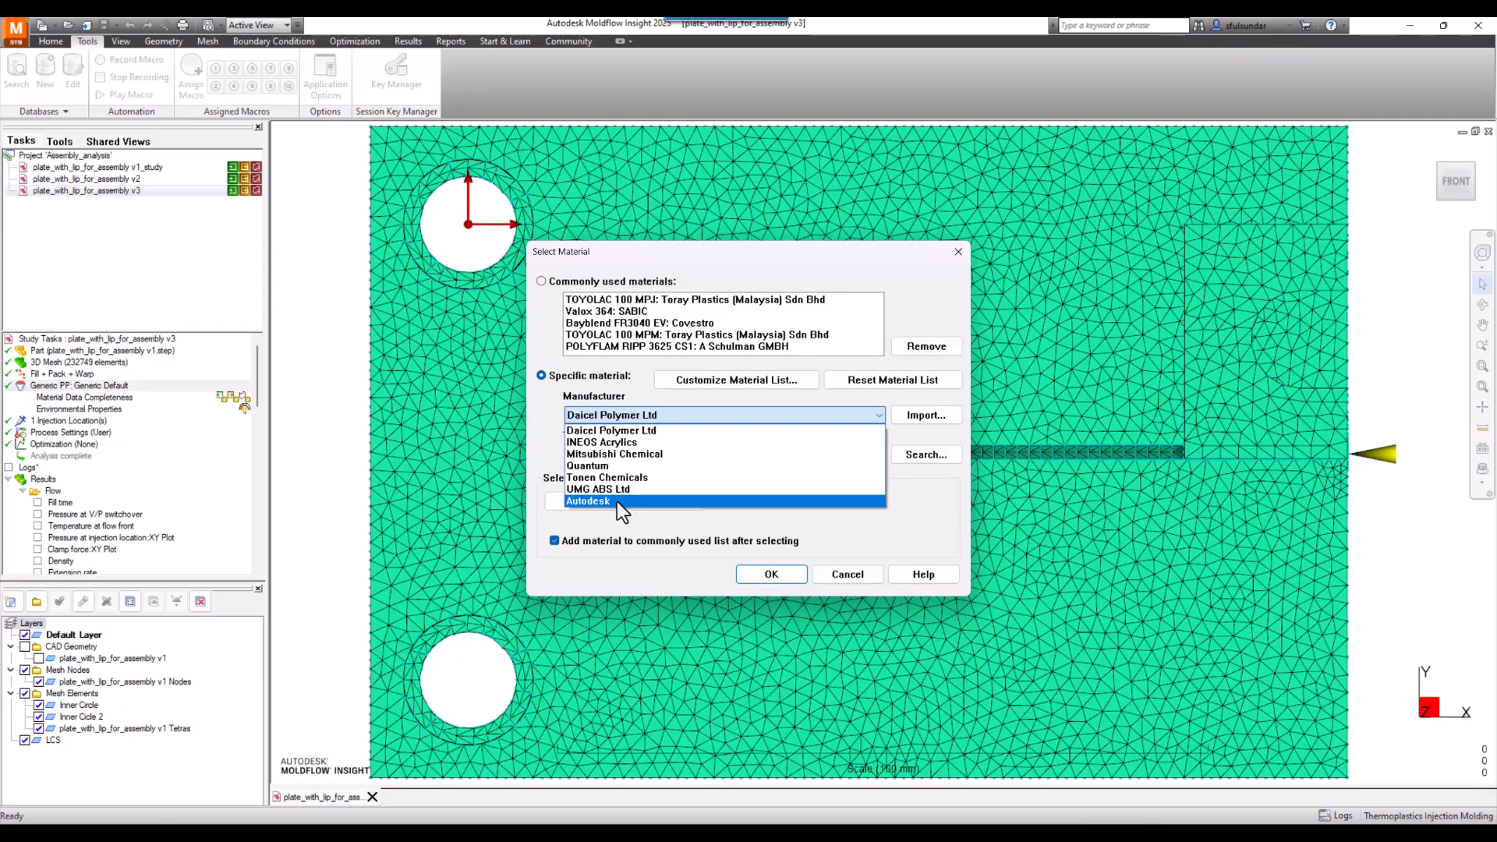
{"action": "left_click", "coordinate": [597, 392]}
{"action": "left_click", "coordinate": [607, 414]}
{"action": "left_click", "coordinate": [599, 502]}
{"action": "left_click", "coordinate": [633, 456]}
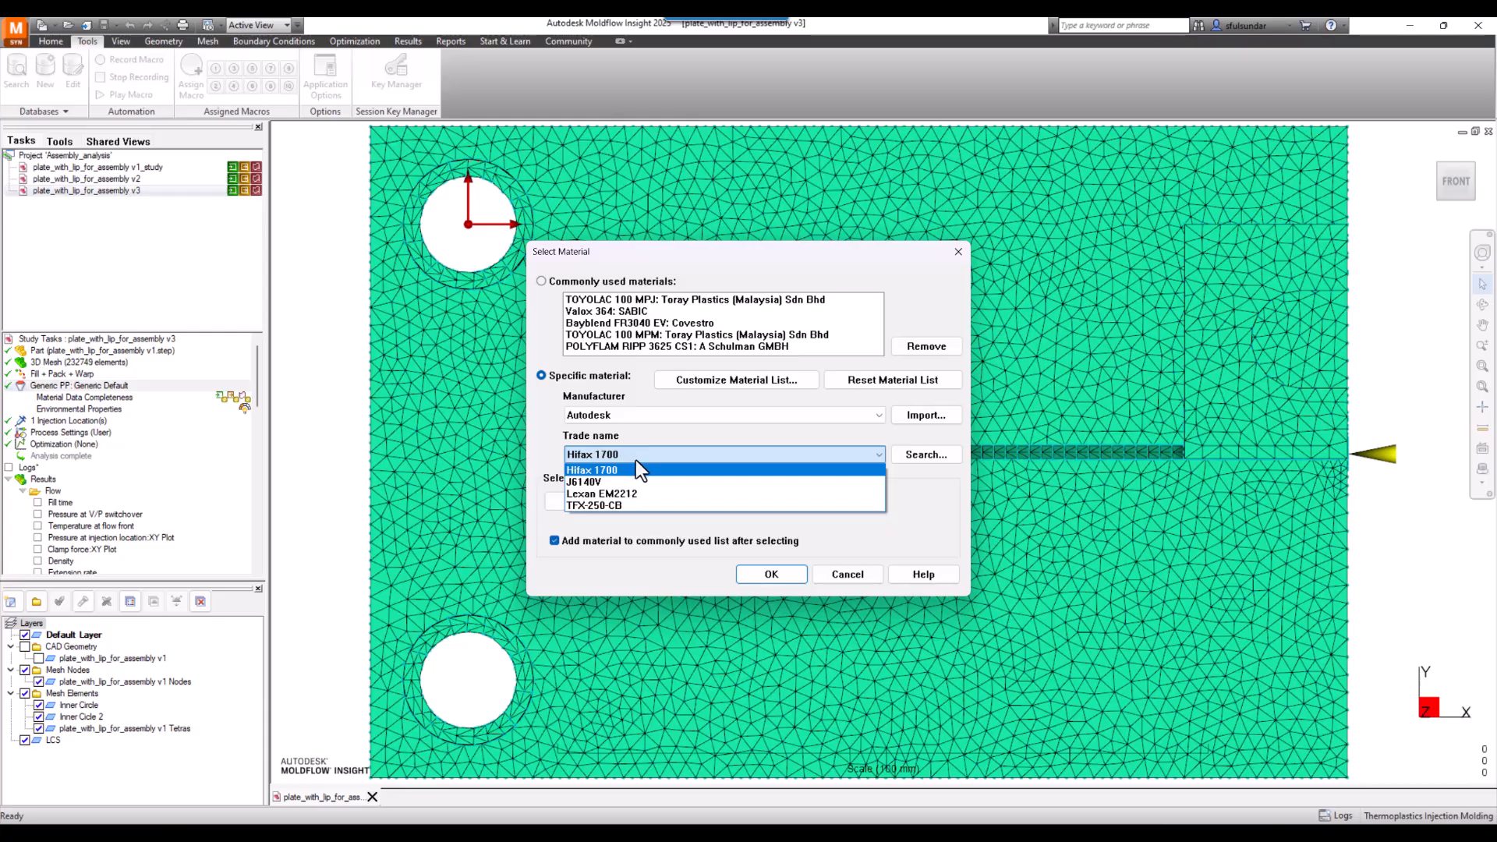
{"action": "left_click", "coordinate": [598, 505]}
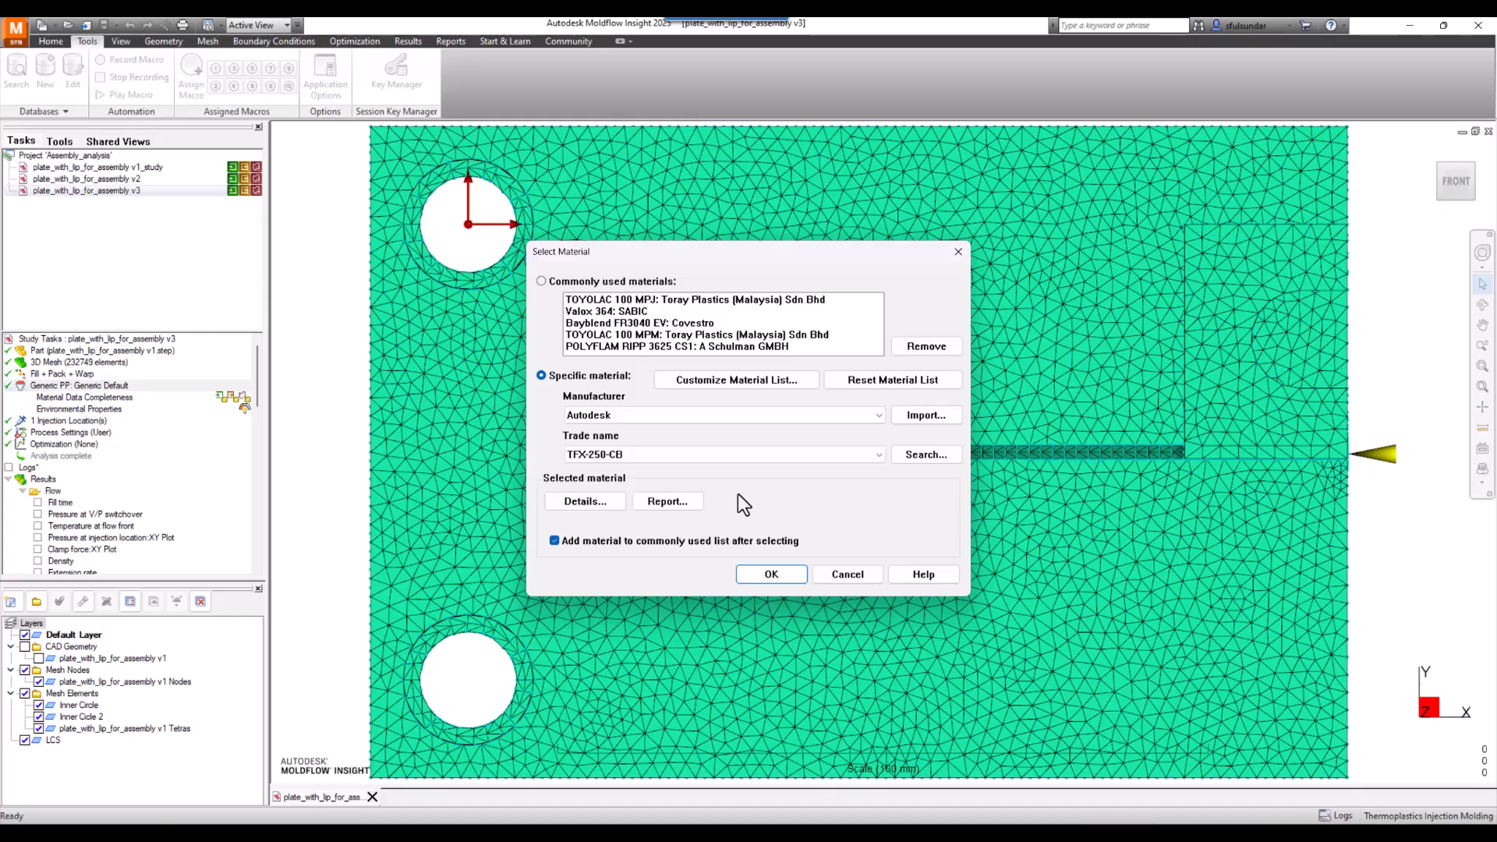
- Review the description details of the selected TFX-250-CB material
{"action": "left_click", "coordinate": [592, 503]}
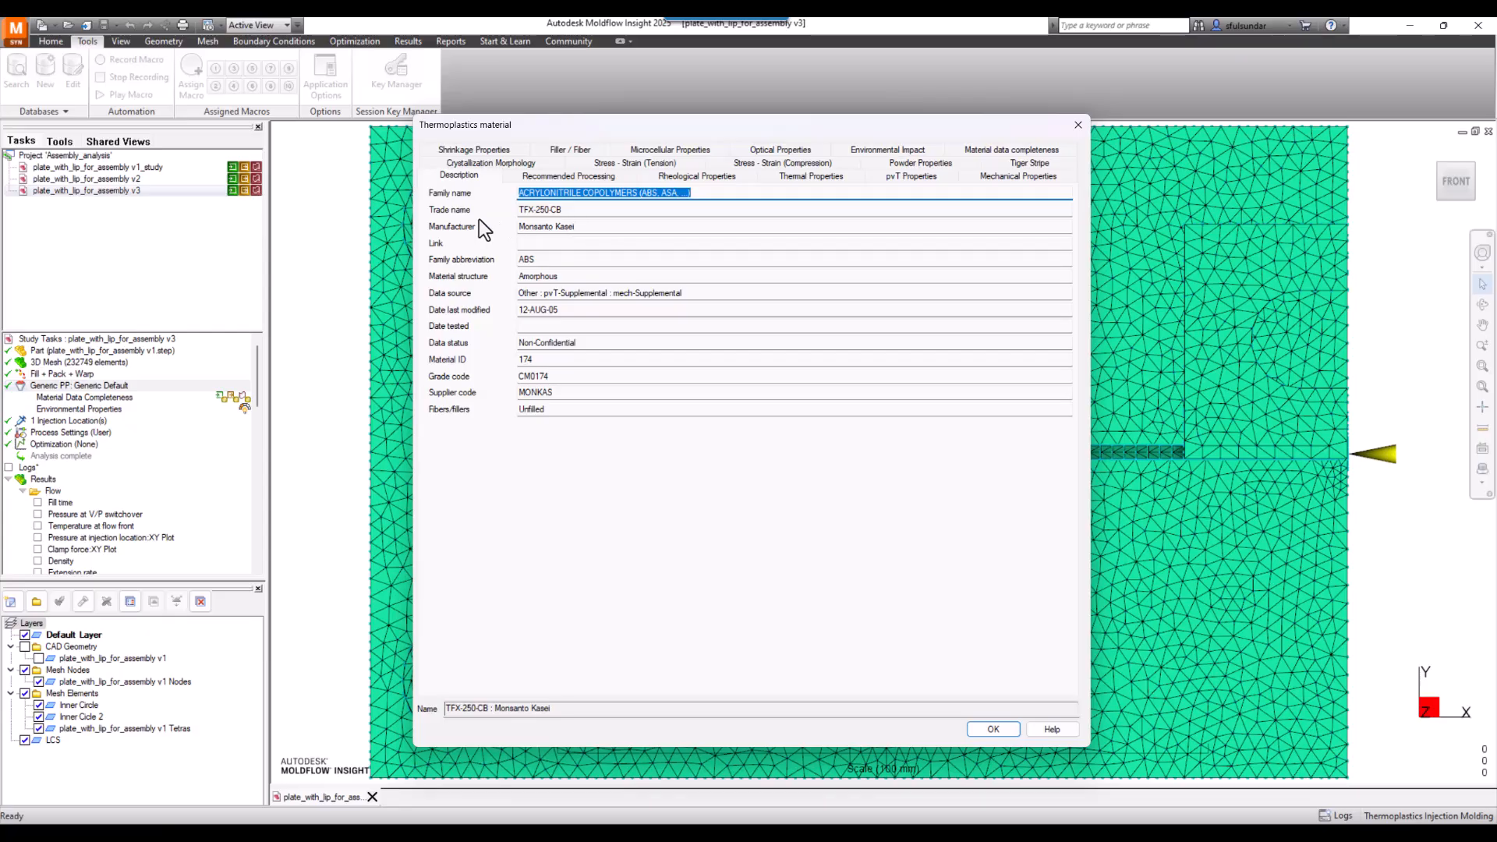
{"action": "key", "text": "Tab"}
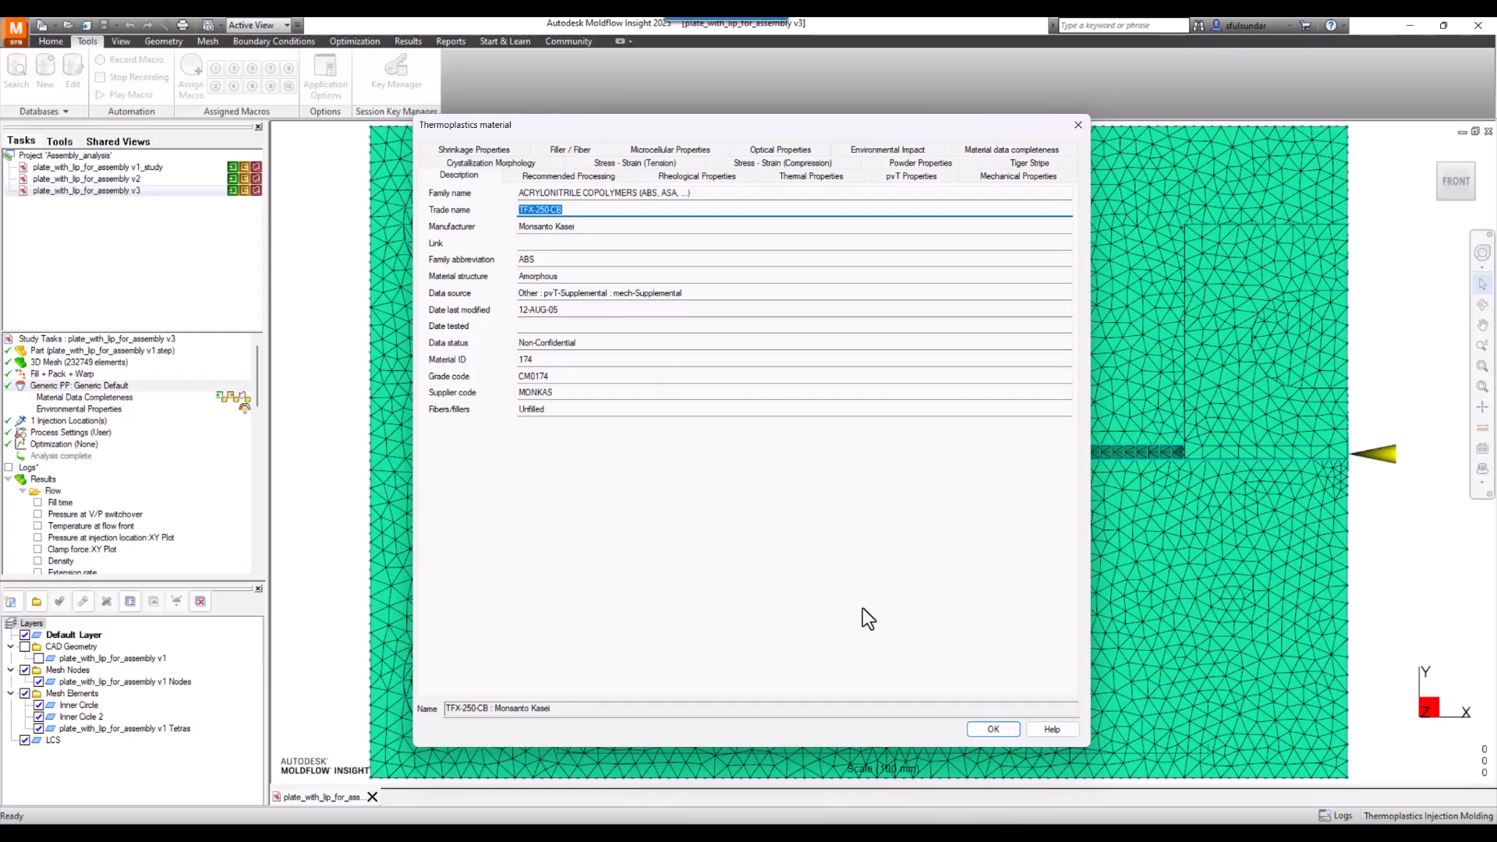
{"action": "left_click", "coordinate": [1012, 732]}
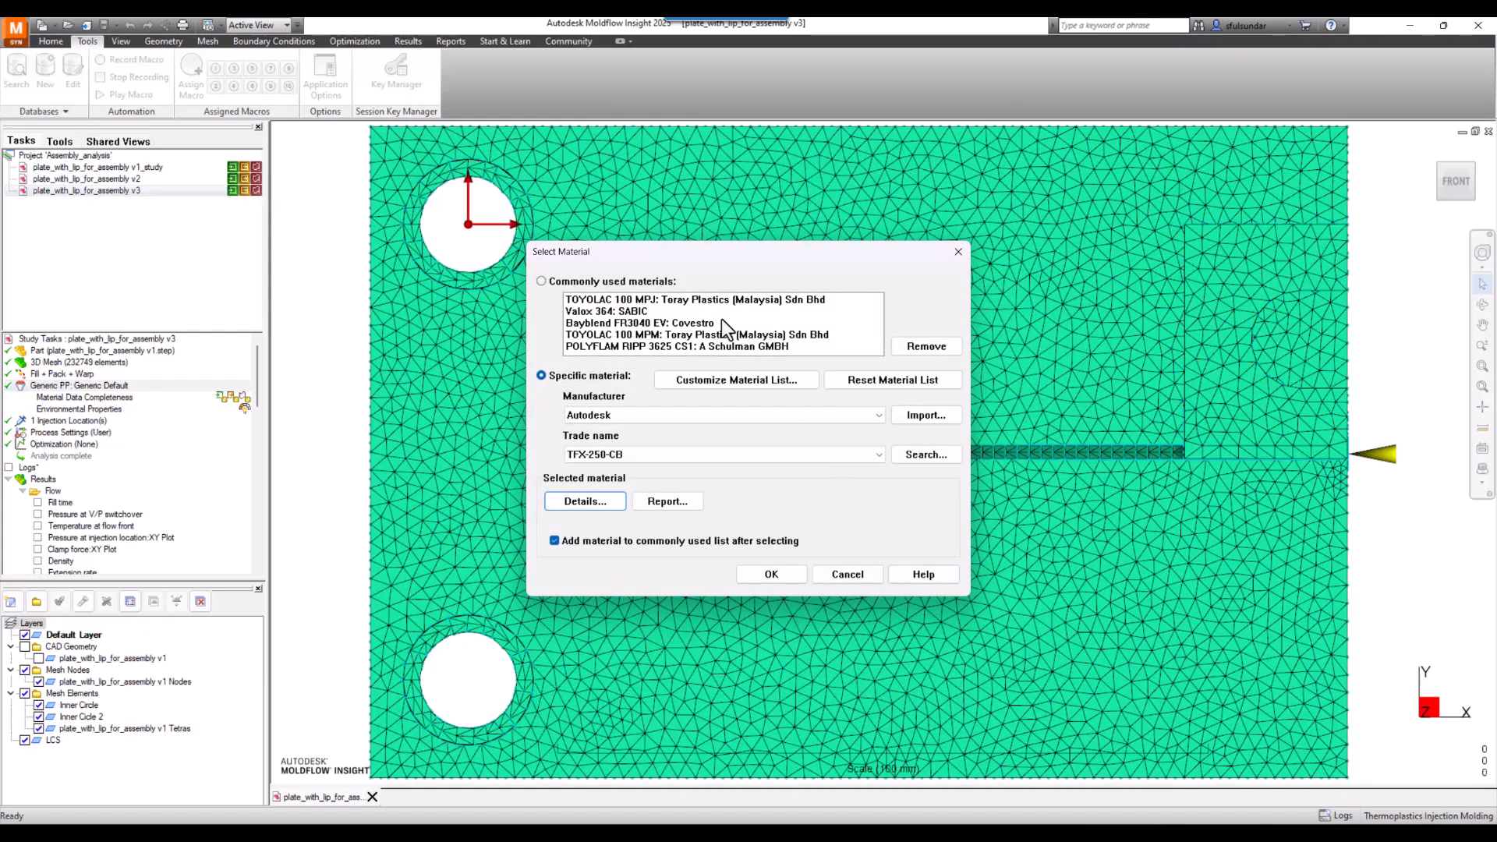
{"action": "left_click", "coordinate": [622, 282]}
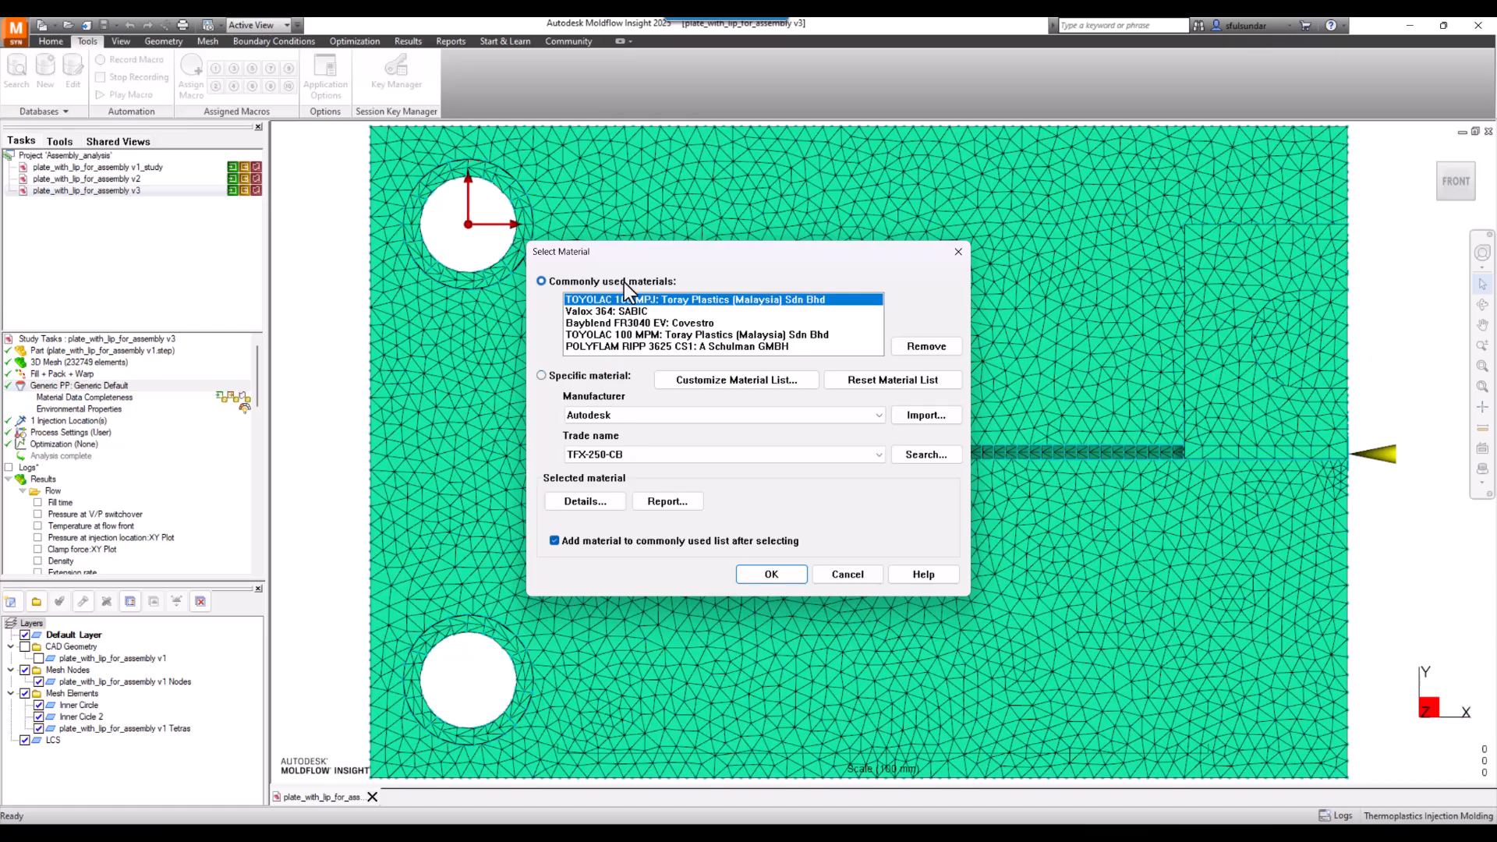
{"action": "left_click", "coordinate": [583, 380]}
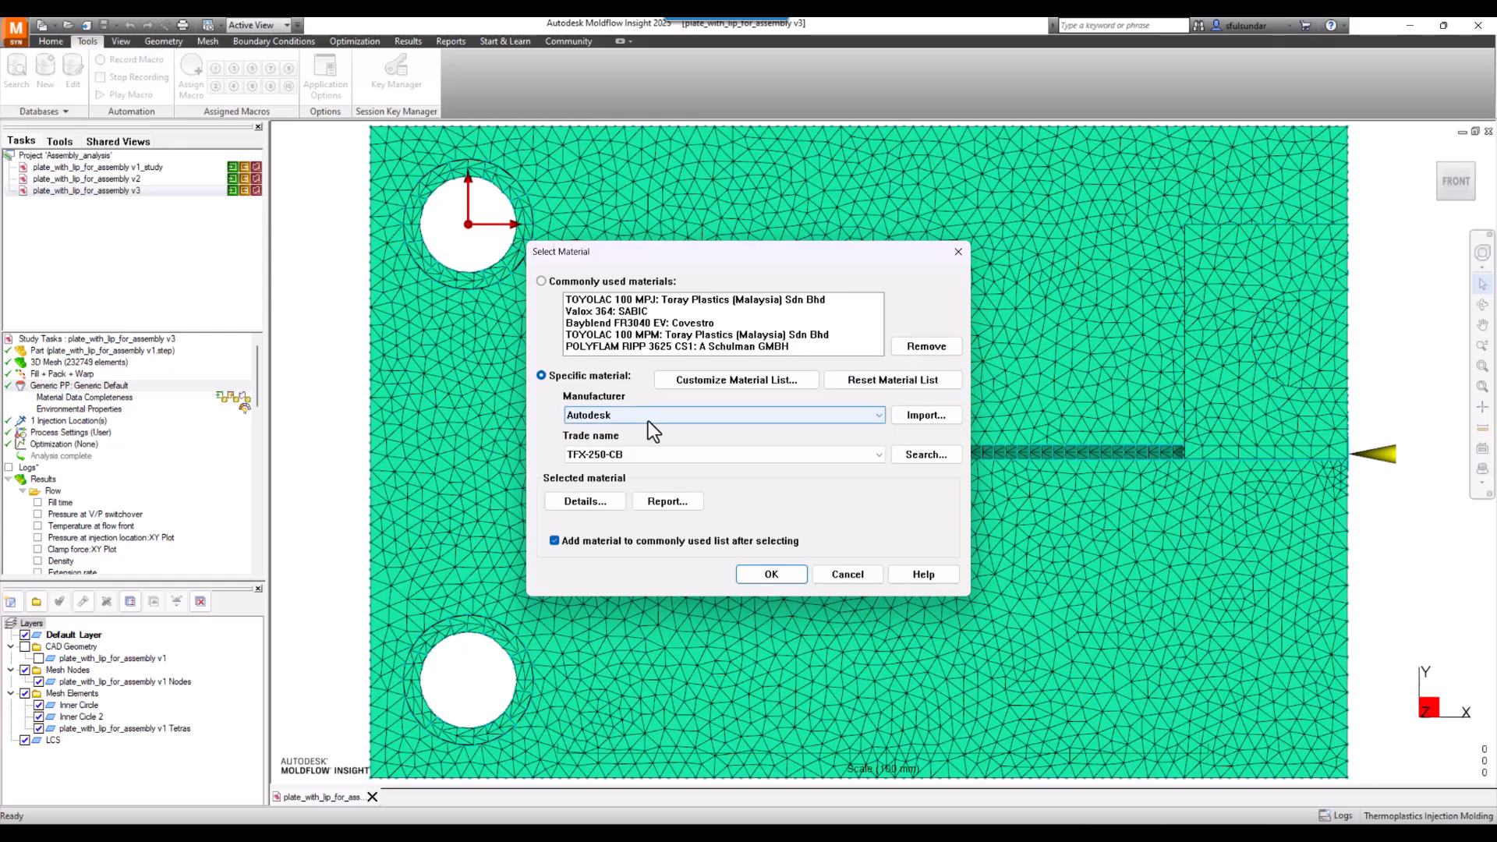
{"action": "left_click", "coordinate": [910, 416]}
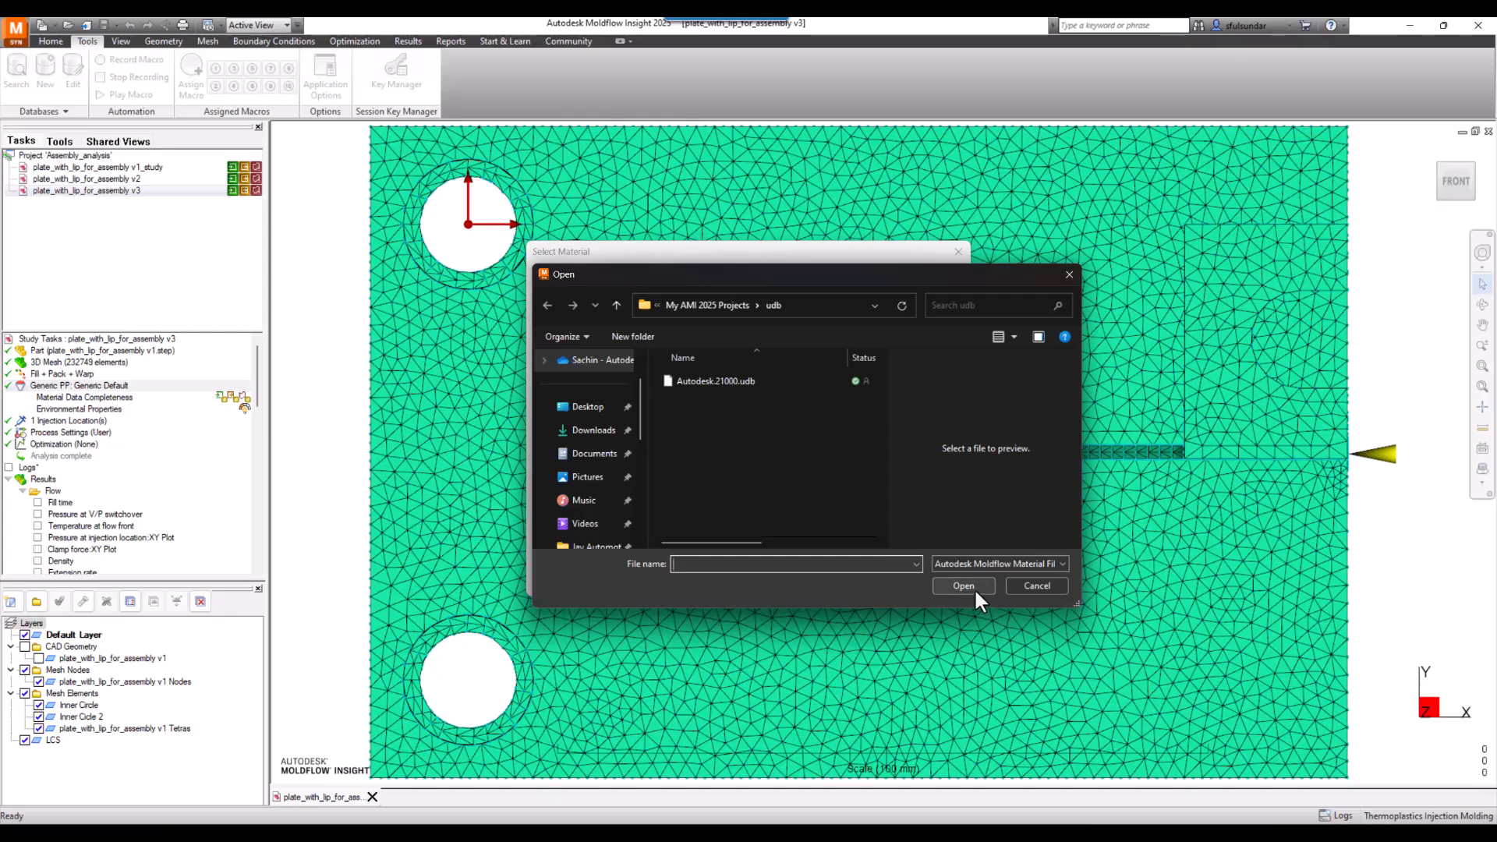
{"action": "left_click", "coordinate": [1037, 585]}
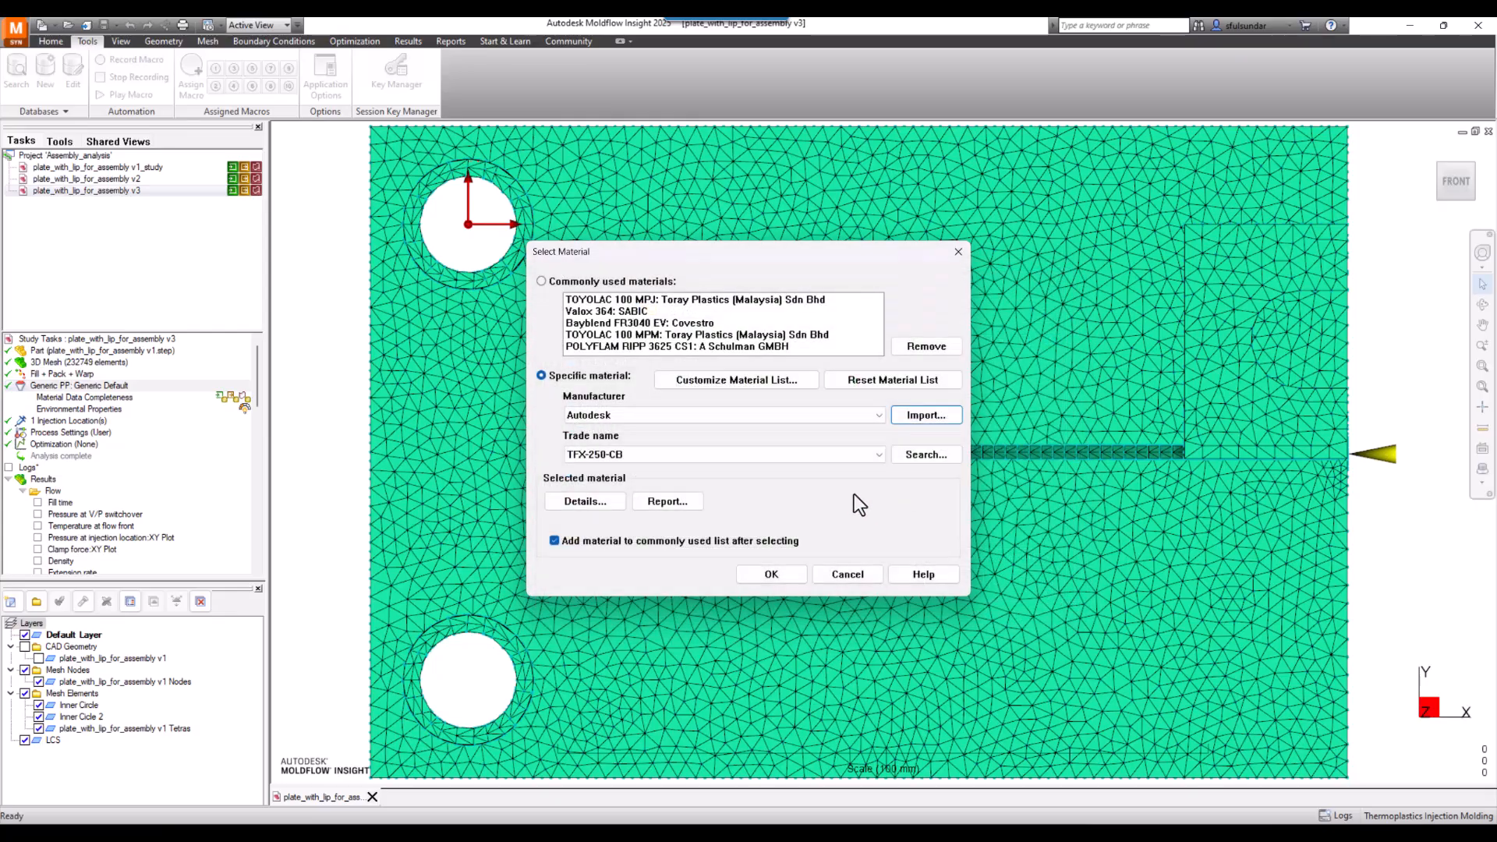